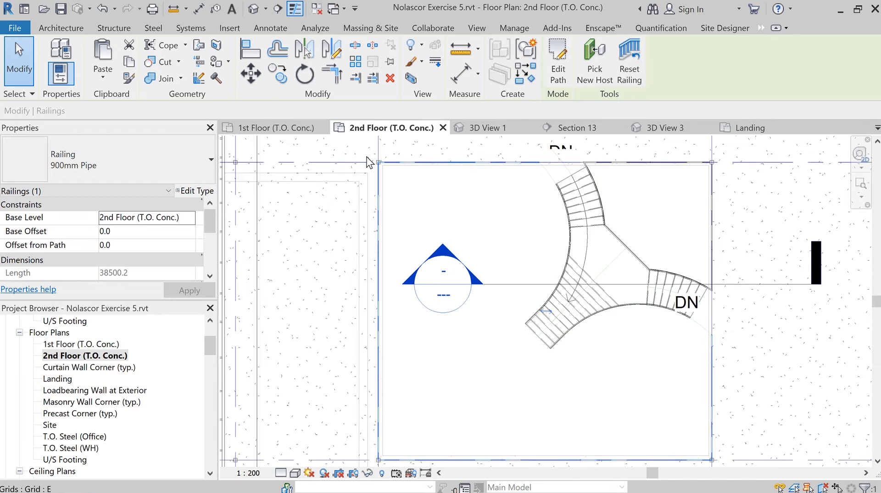
Edit the path of the 900mm Pipe railing around the stair opening and delete its left segment.
scroll(366, 173, "up", 5)
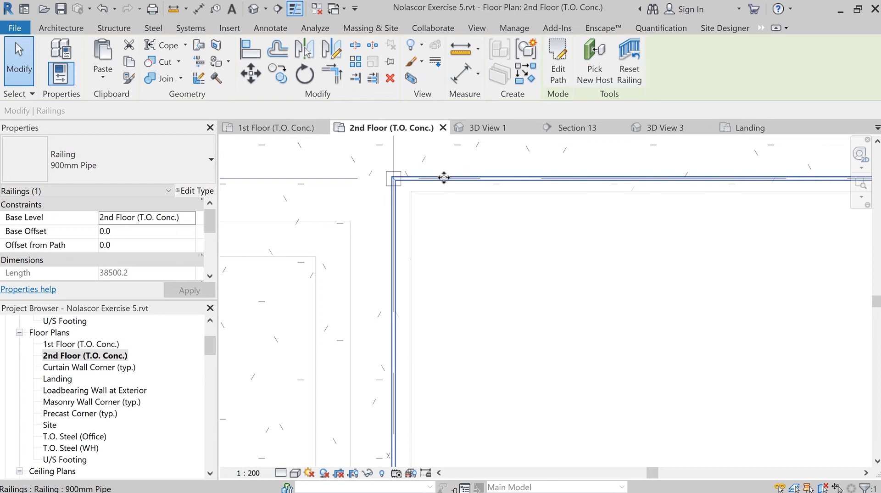
scroll(403, 183, "up", 2)
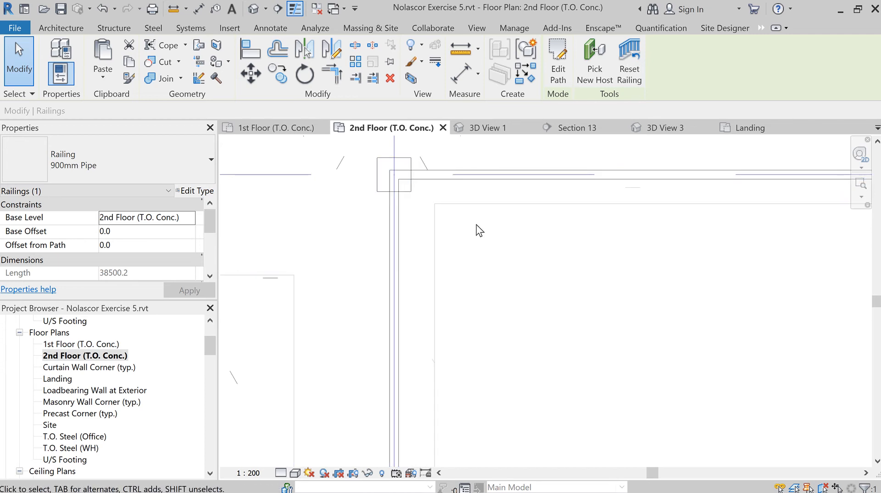
scroll(476, 225, "down", 2)
scroll(561, 245, "down", 3)
middle_click_drag(639, 294, 505, 292)
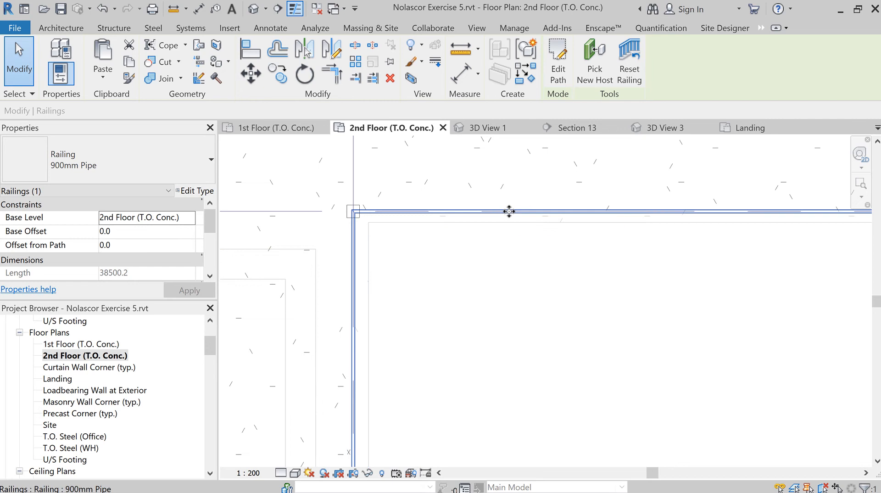
left_click(558, 64)
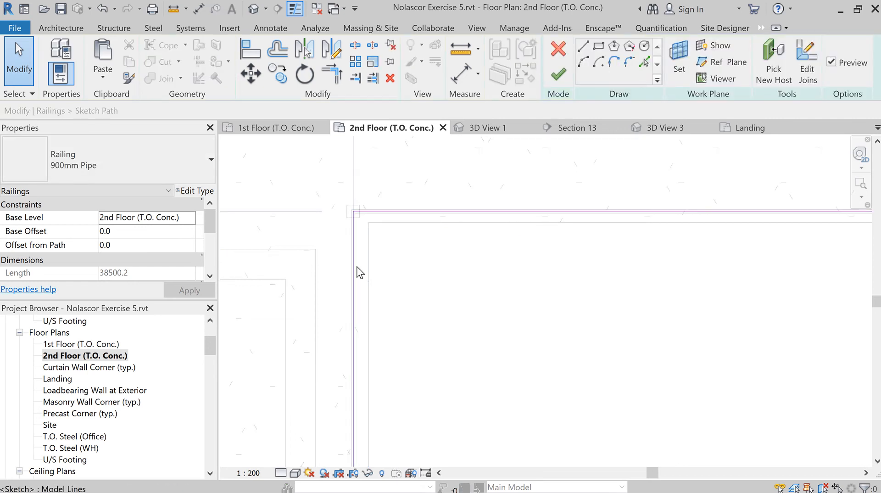
scroll(356, 211, "up", 3)
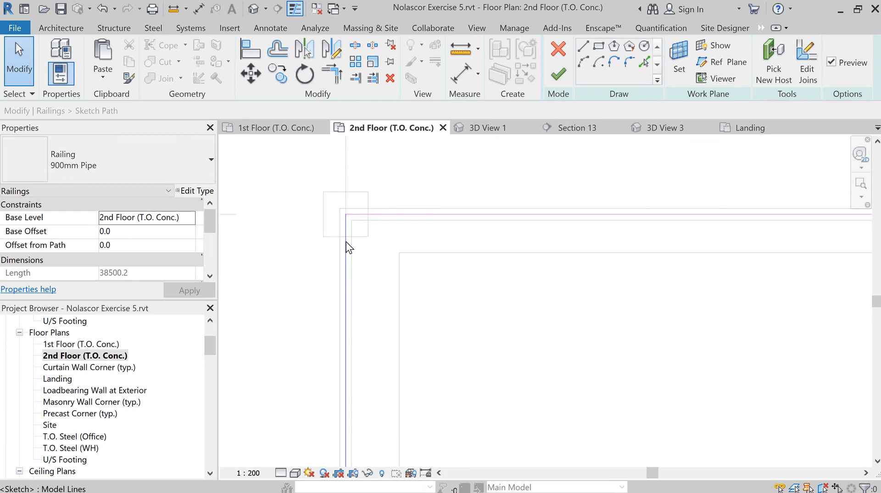
left_click(347, 254)
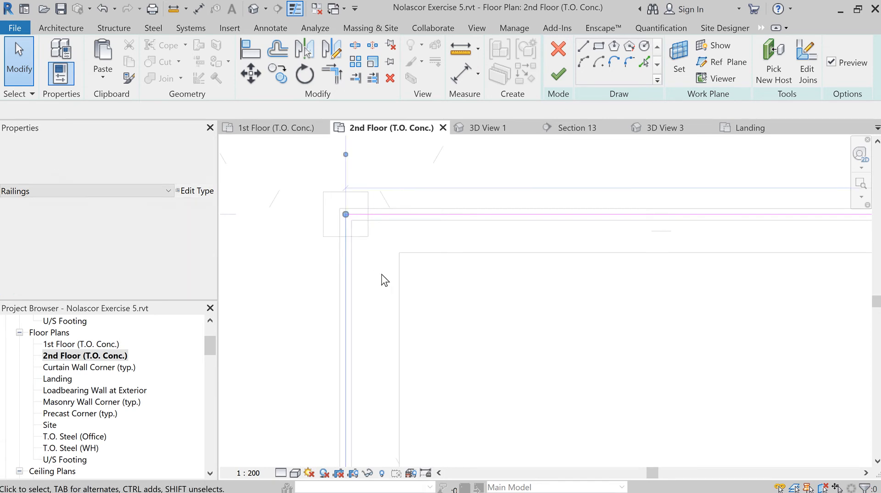
left_click(411, 258)
scroll(576, 345, "down", 3)
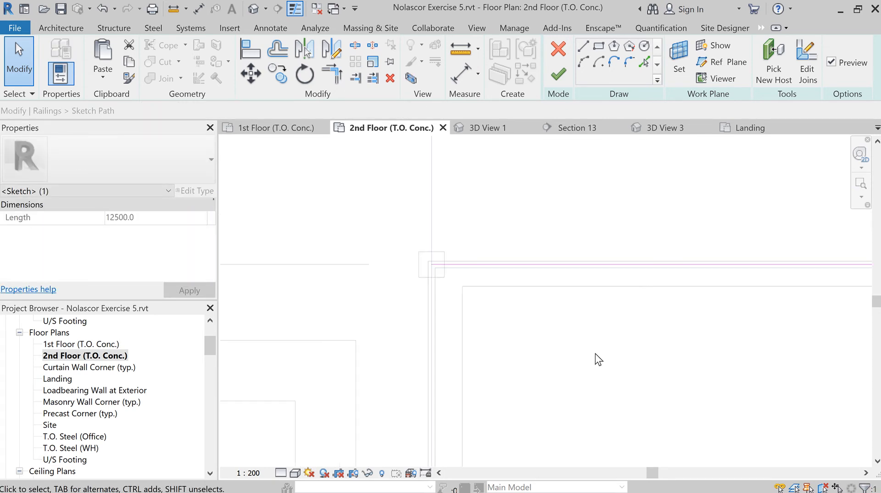
middle_click_drag(656, 380, 428, 298)
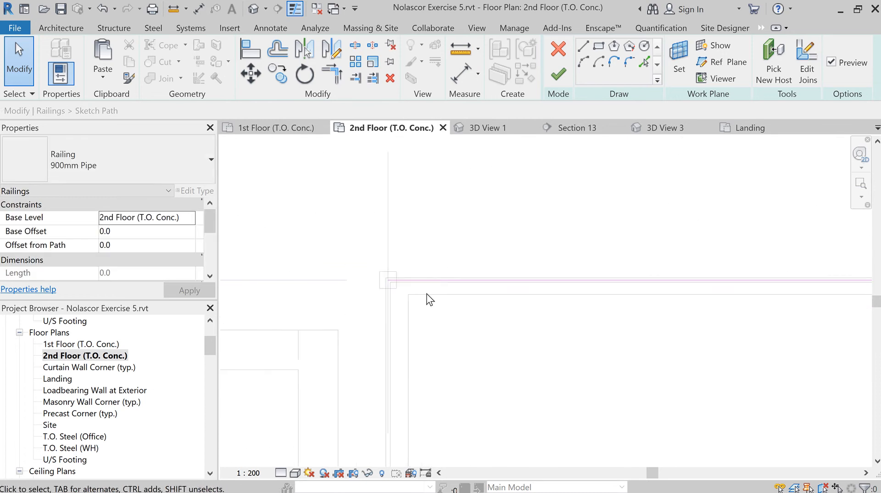
Shorten the upper railing path line so its left end meets the right face of the upper-left corner column.
left_click(374, 270)
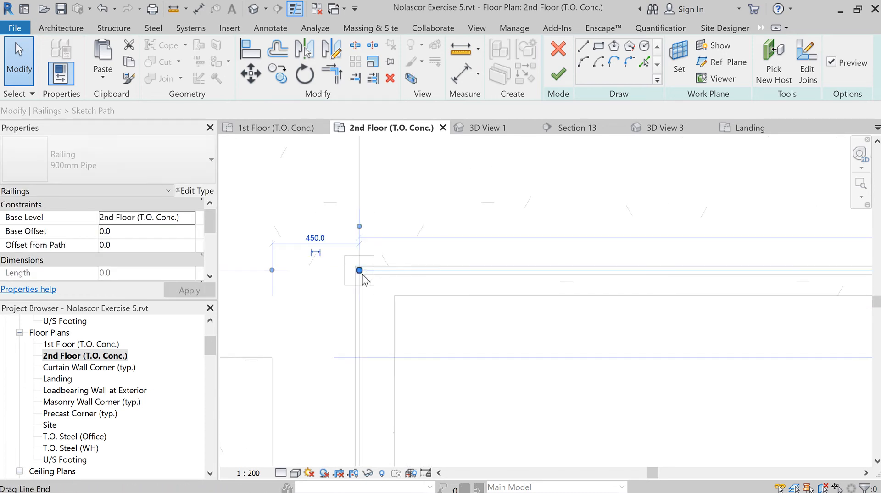
scroll(362, 274, "up", 1)
left_click_drag(358, 269, 386, 267)
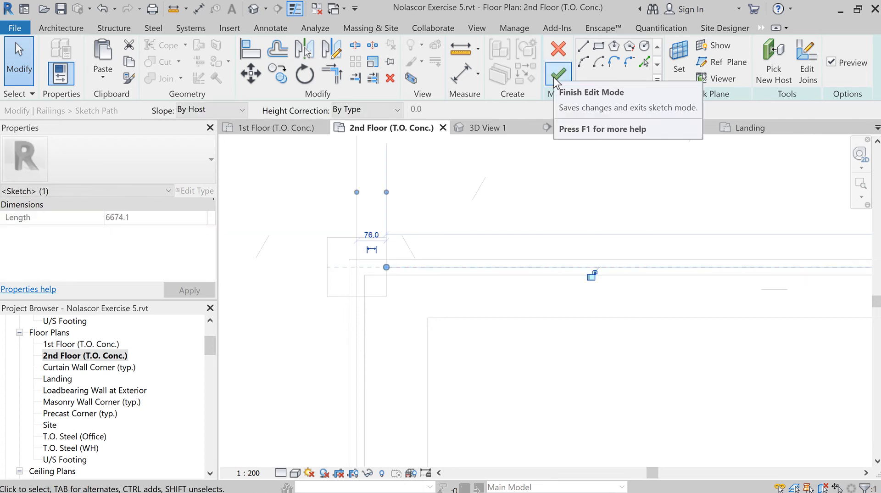
Delete the bottom and right segments of the railing path and finish the sketch.
scroll(665, 330, "down", 6)
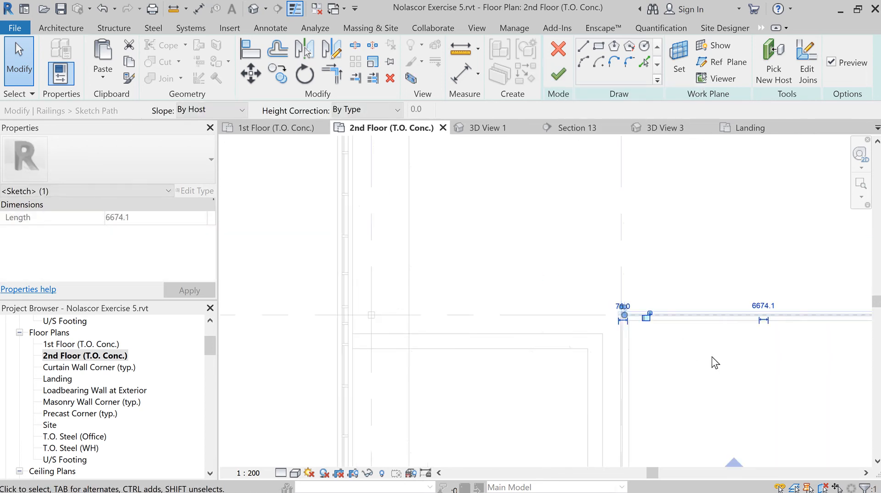
middle_click_drag(584, 271, 513, 222)
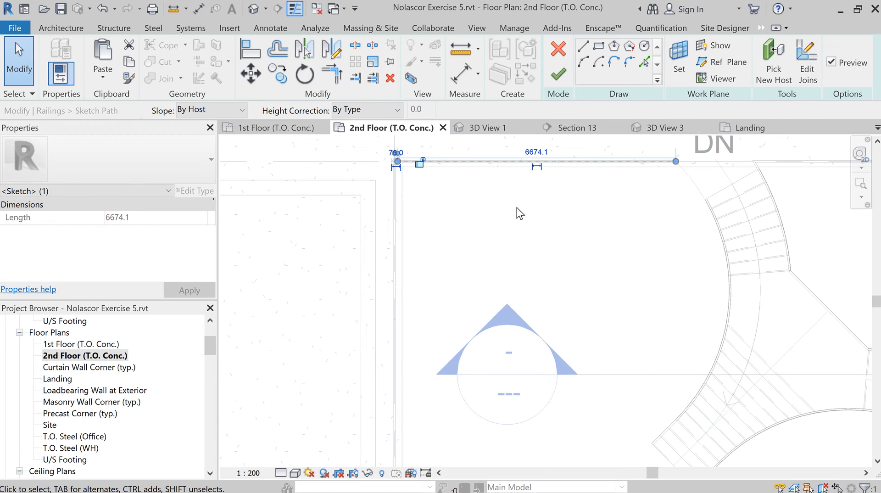
scroll(524, 281, "down", 3)
middle_click_drag(604, 393, 564, 295)
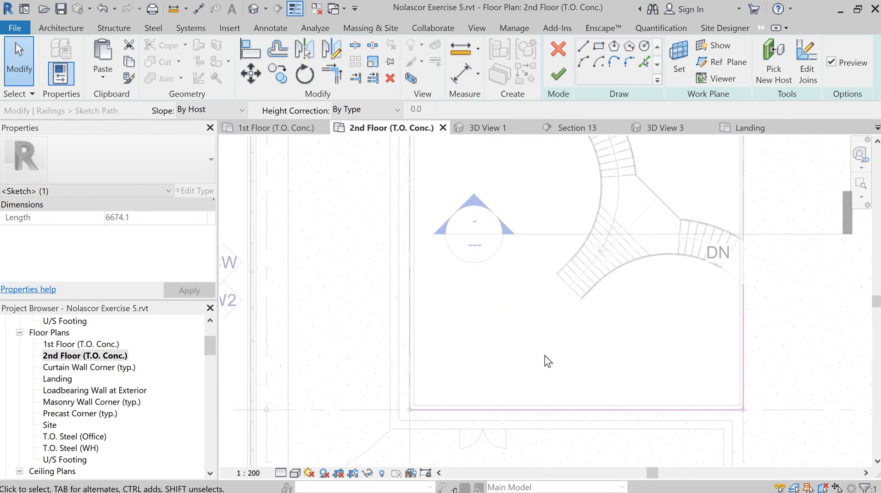
left_click(561, 410)
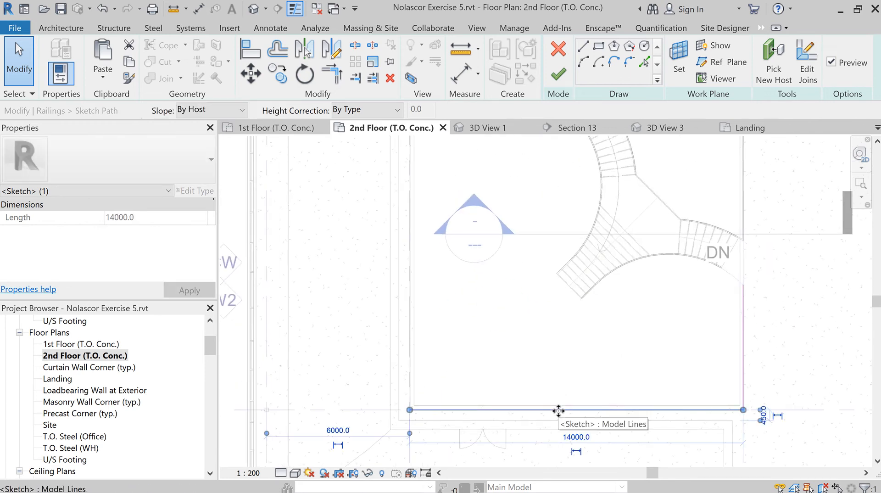
left_click(746, 366)
left_click(756, 375)
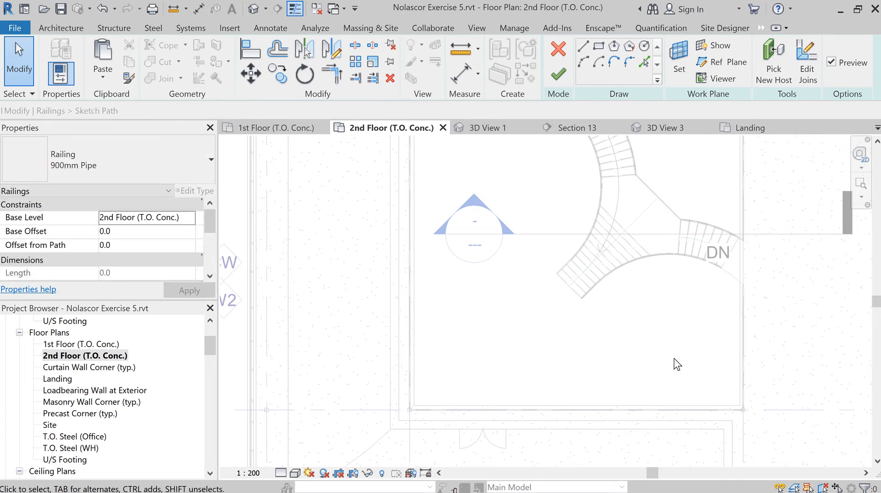
scroll(656, 340, "down", 3)
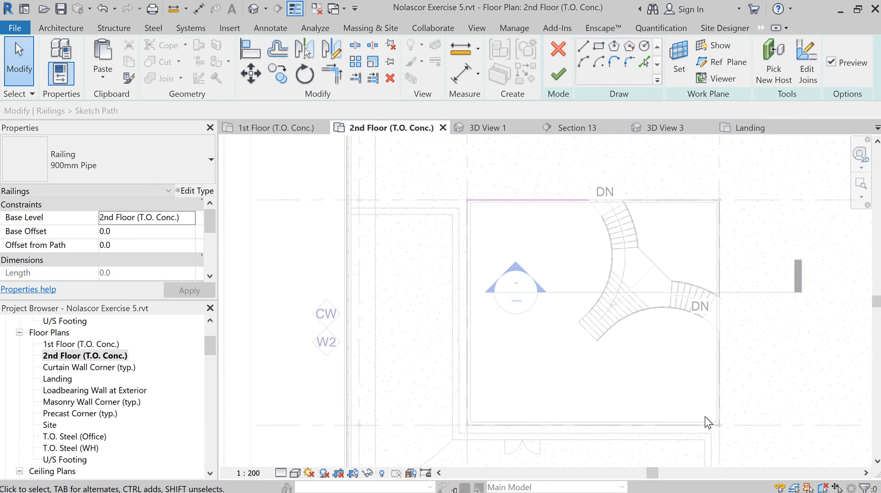
left_click(563, 75)
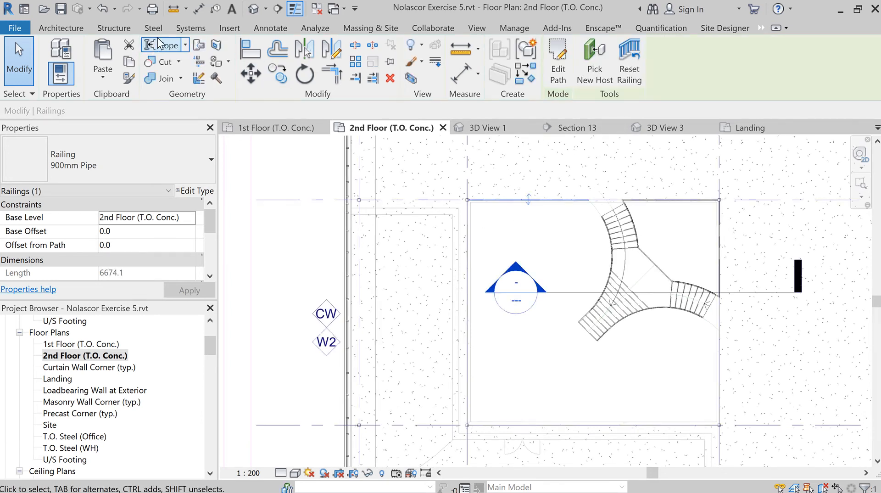
Create a 900mm Pipe railing about 12348 mm long on grid 2, between the facing sides of the opening's two left corner columns.
left_click(77, 29)
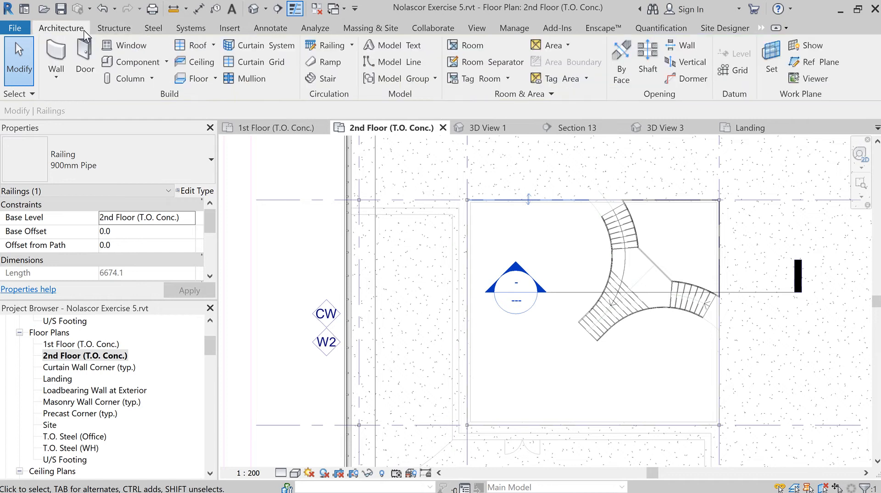
left_click(332, 50)
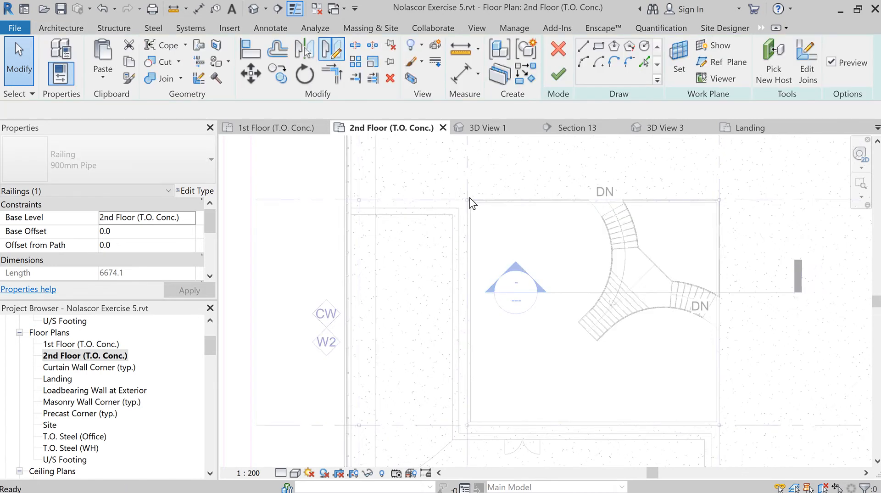
scroll(482, 198, "up", 3)
scroll(458, 211, "up", 5)
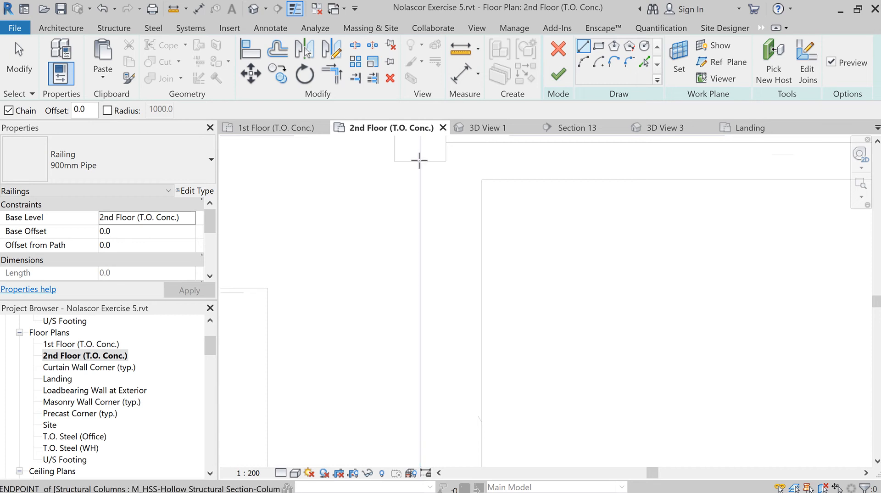
left_click(419, 160)
scroll(440, 275, "down", 5)
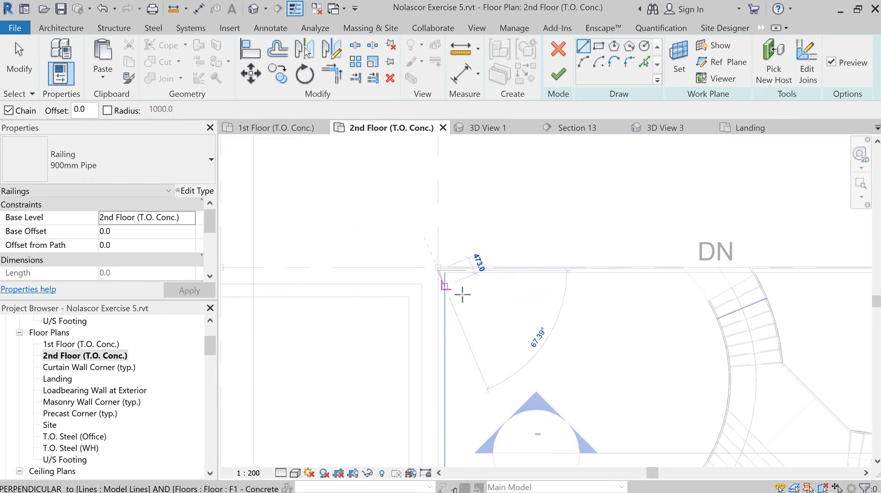
scroll(462, 294, "down", 8)
scroll(463, 369, "up", 3)
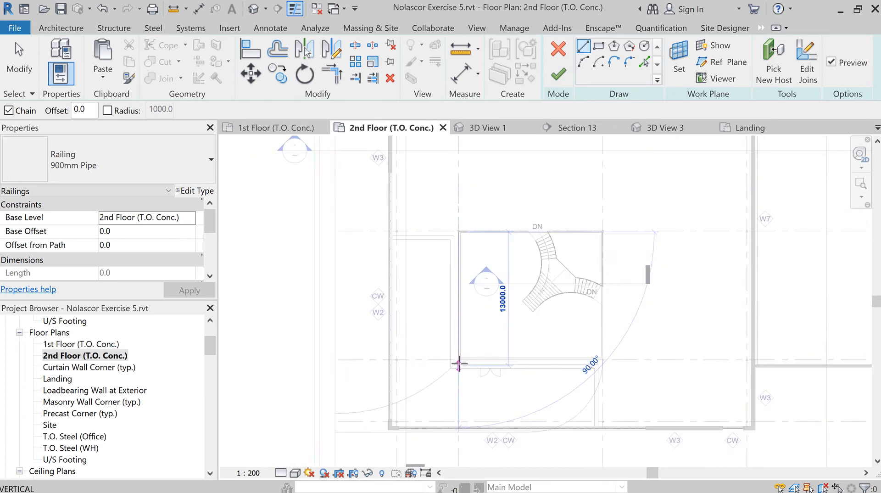
scroll(458, 363, "up", 5)
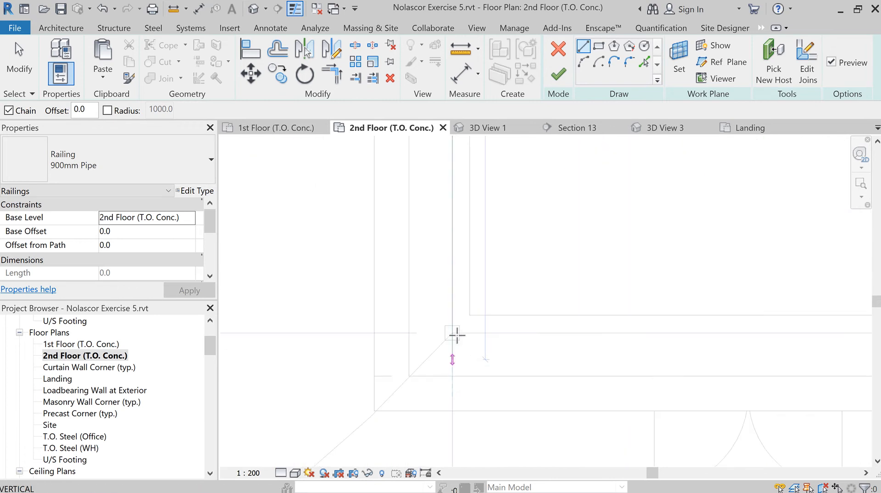
scroll(457, 335, "up", 2)
left_click(444, 289)
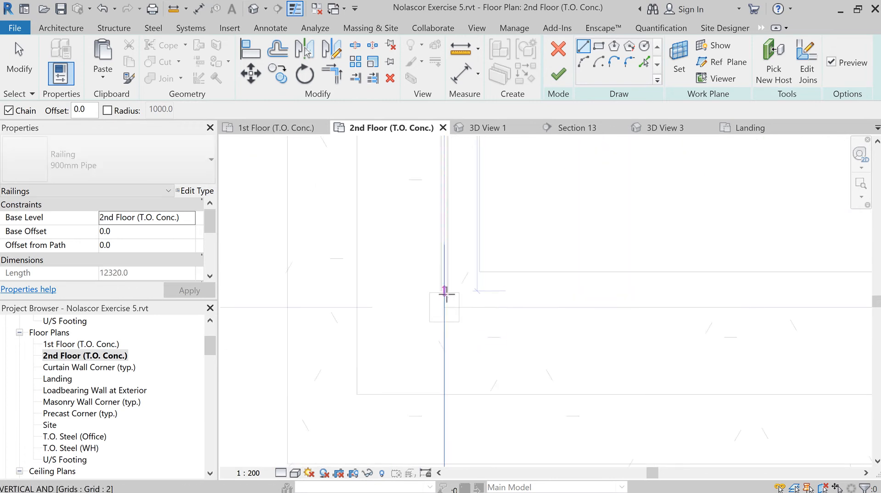
left_click(445, 292)
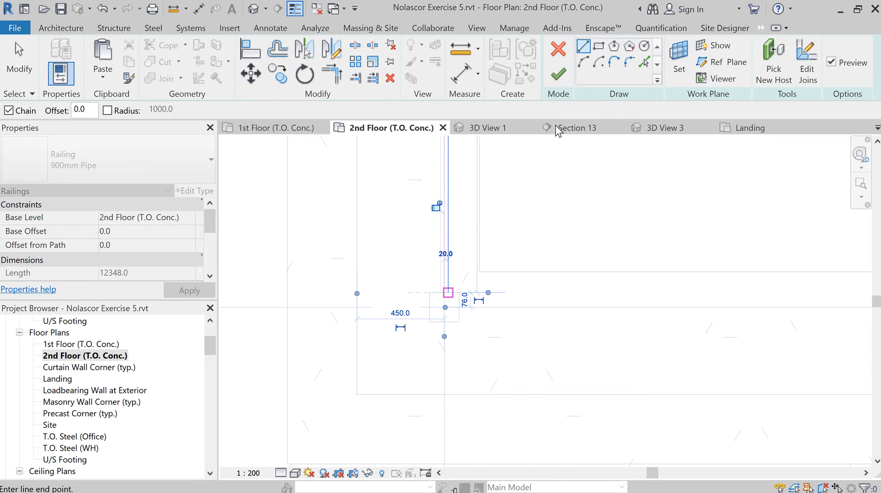
left_click(558, 73)
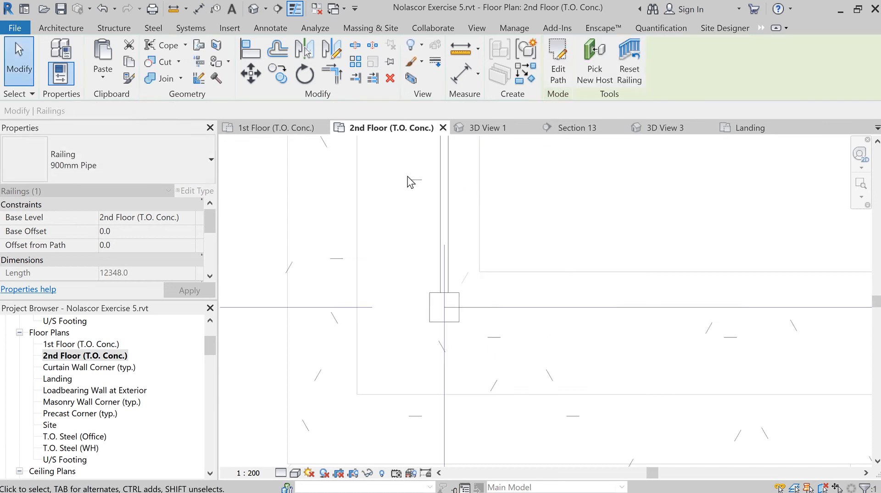
Create a 900mm Pipe railing about 13848 mm long on grid F, between the facing sides of the opening's two bottom corner columns.
left_click(63, 29)
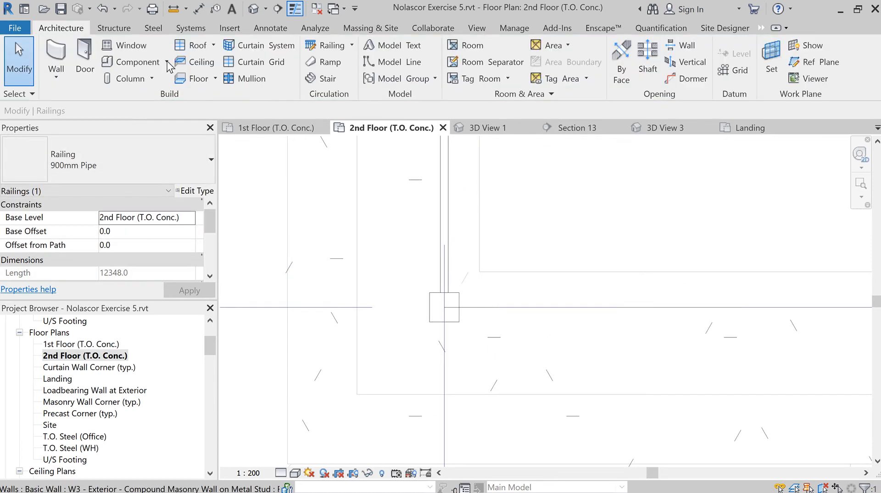
left_click(331, 44)
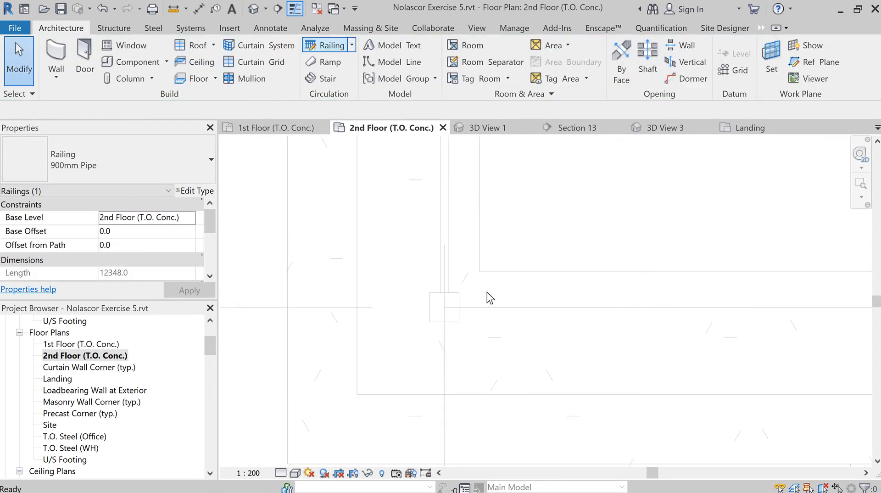
left_click(458, 307)
scroll(619, 319, "down", 5)
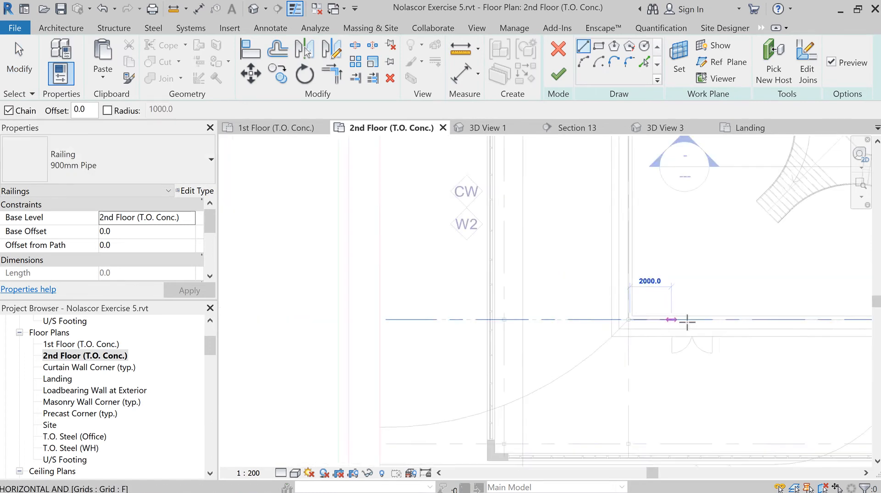
mouse_move(686, 320)
middle_mouse_down()
mouse_move(478, 305)
mouse_move(448, 291)
middle_mouse_up()
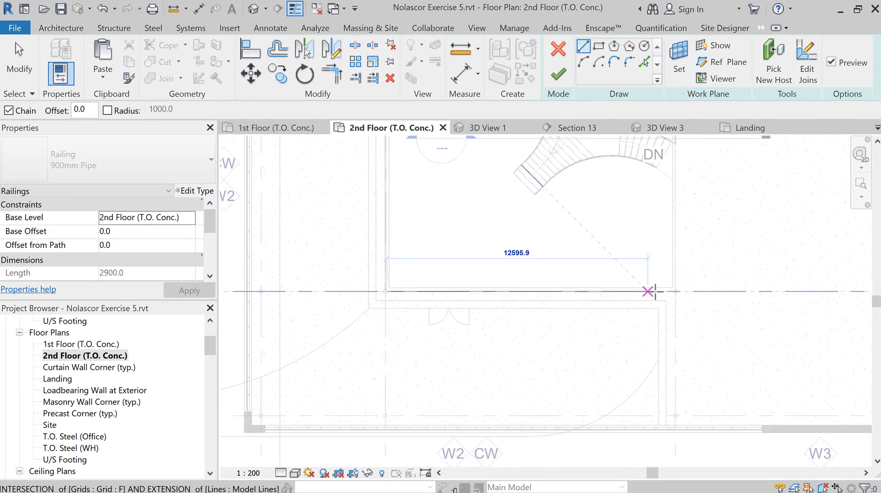
scroll(668, 295, "up", 5)
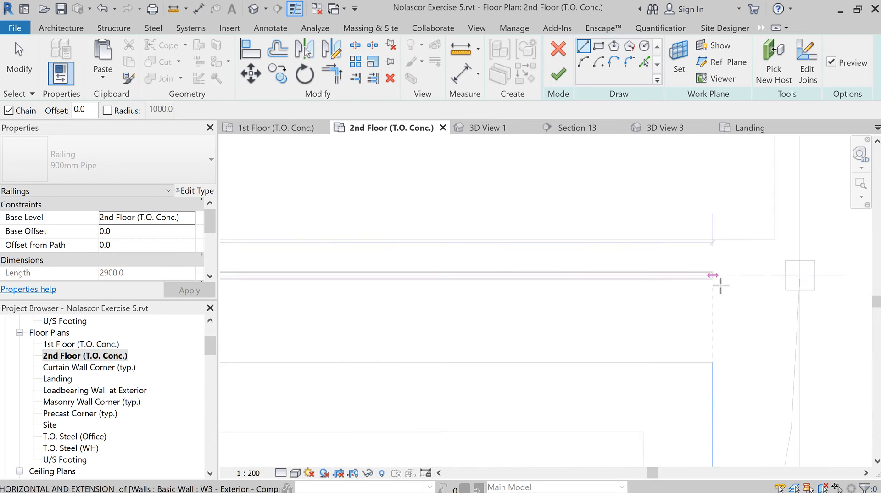
left_click(786, 275)
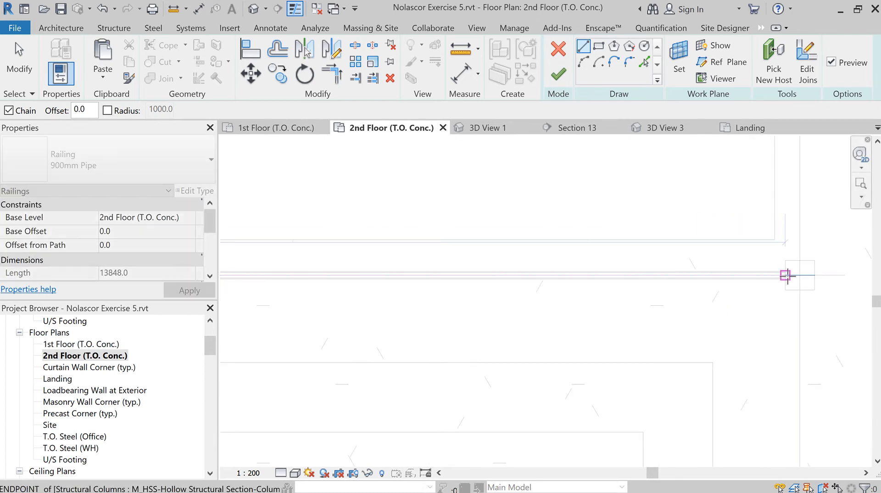
scroll(763, 309, "down", 2)
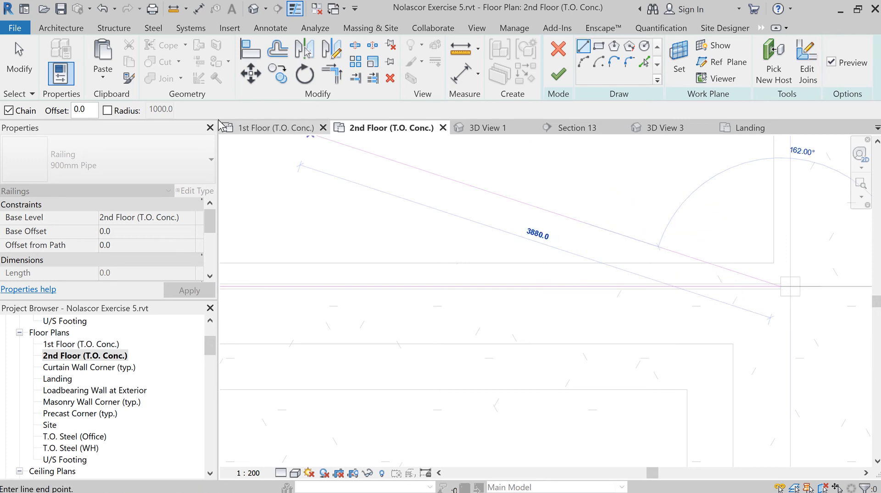
left_click(558, 75)
mouse_move(677, 253)
middle_mouse_down()
mouse_move(653, 290)
mouse_move(572, 328)
middle_mouse_up()
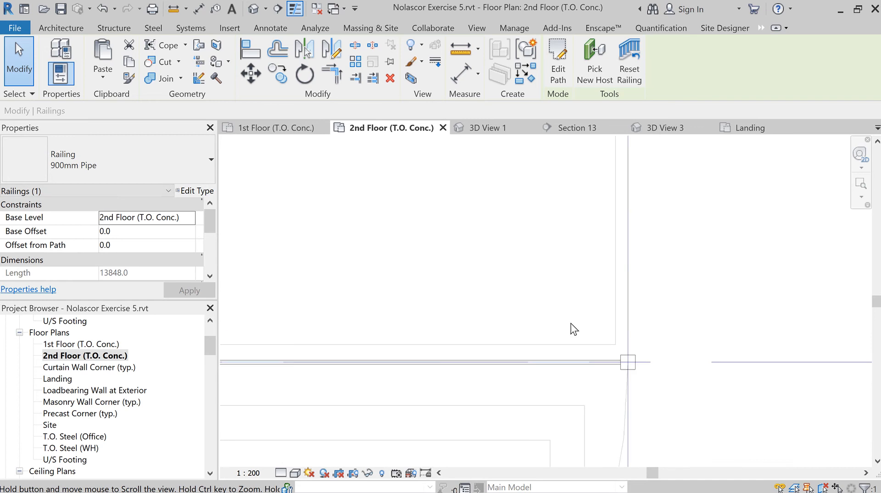
middle_click_drag(644, 239, 631, 348)
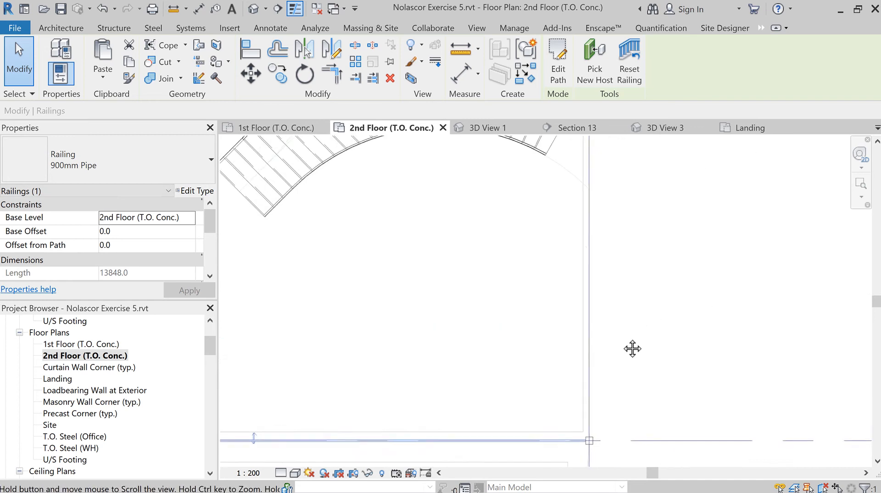
Examine how the stair railings meet the upper and right edges of the floor opening and its upper-right corner column.
middle_click_drag(557, 207, 567, 382)
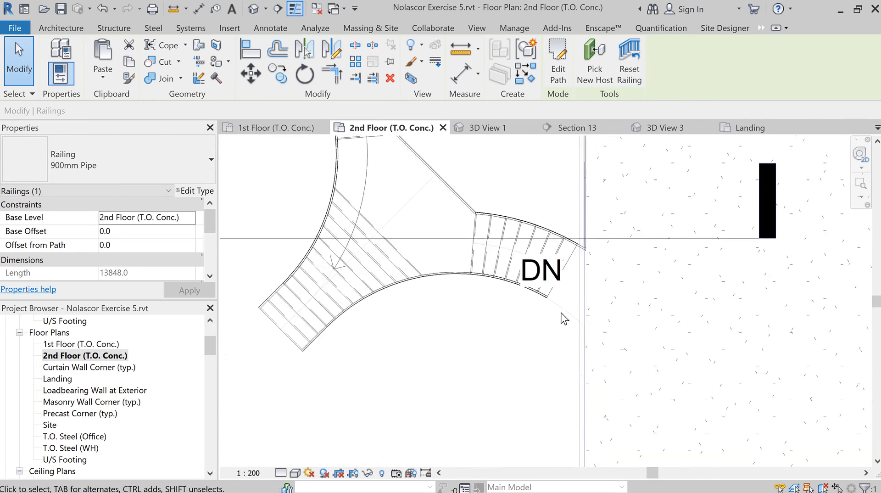
scroll(582, 254, "up", 5)
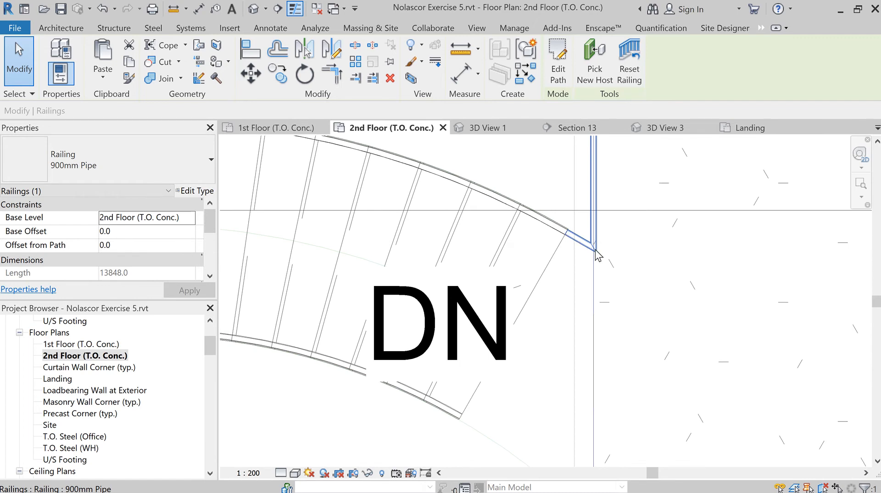
scroll(595, 252, "down", 5)
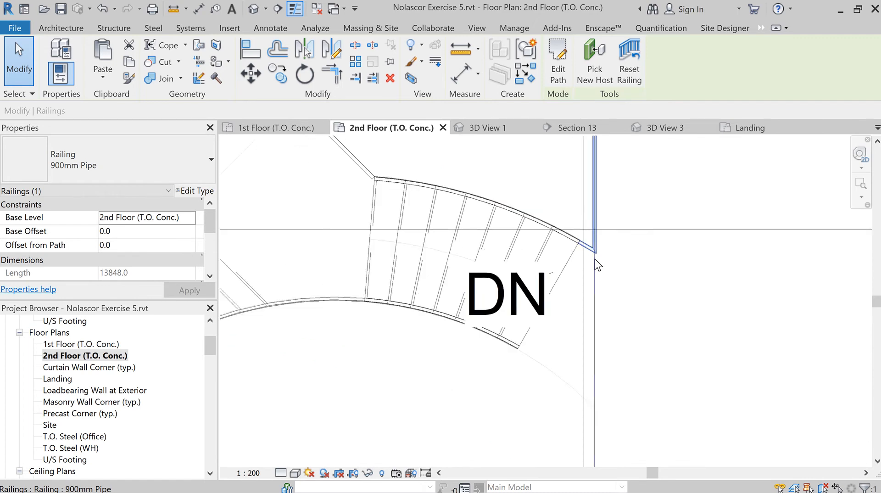
scroll(598, 235, "down", 3)
scroll(617, 303, "up", 2)
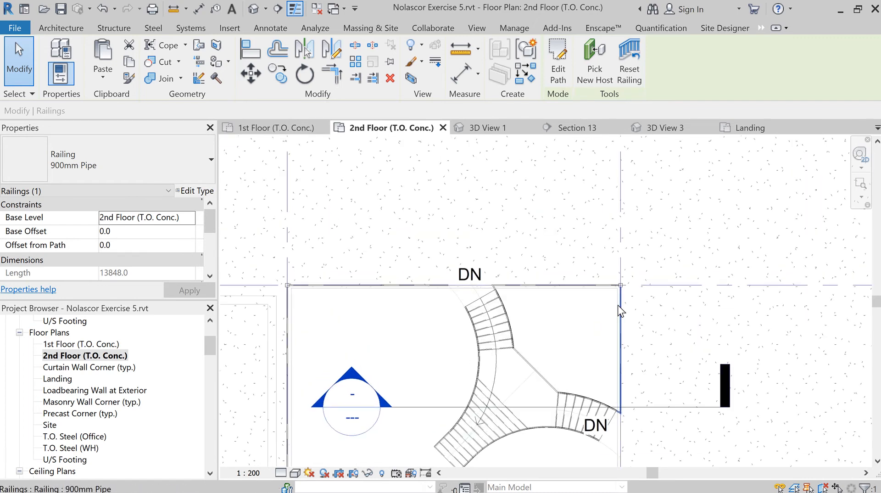
scroll(623, 303, "up", 4)
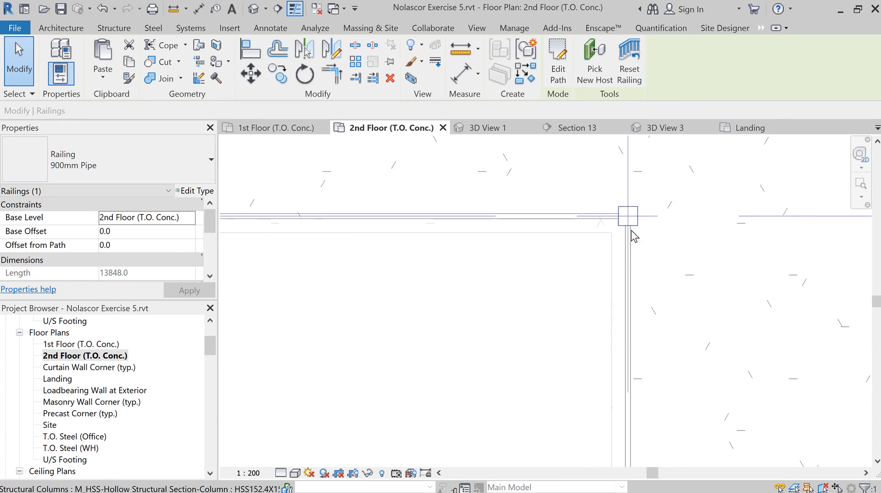
scroll(558, 250, "down", 3)
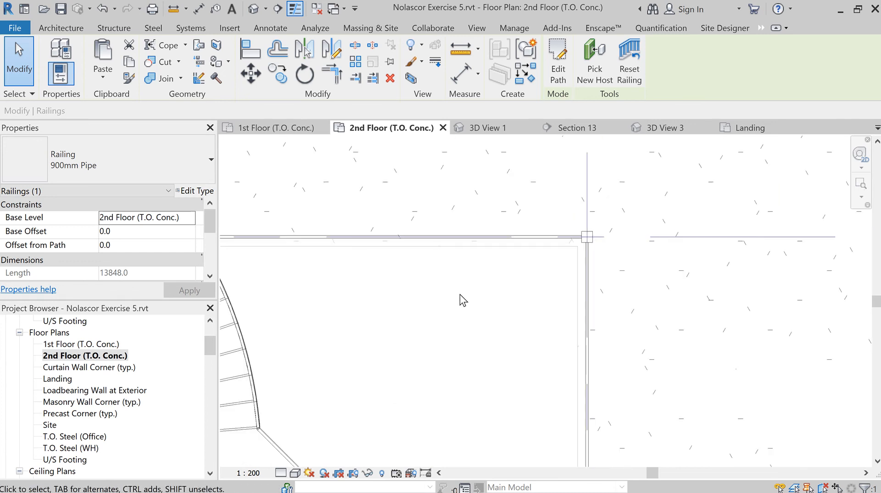
middle_click_drag(533, 310, 644, 321)
scroll(386, 266, "up", 5)
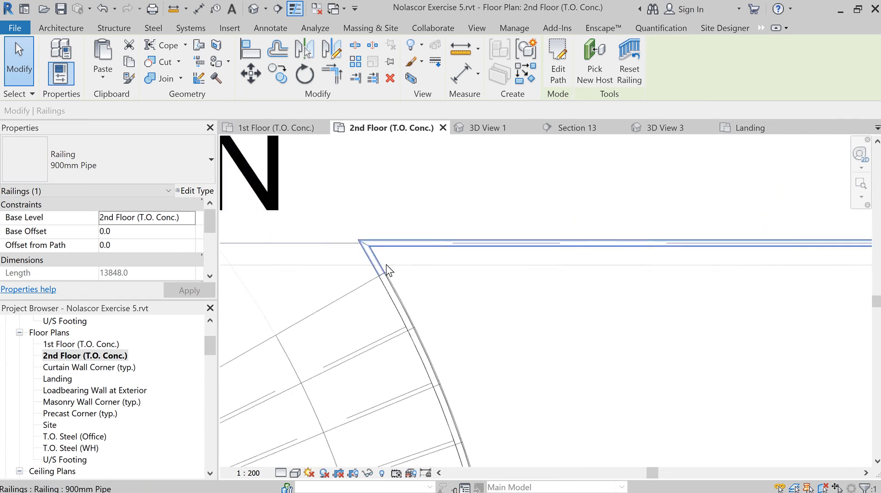
scroll(380, 281, "up", 1)
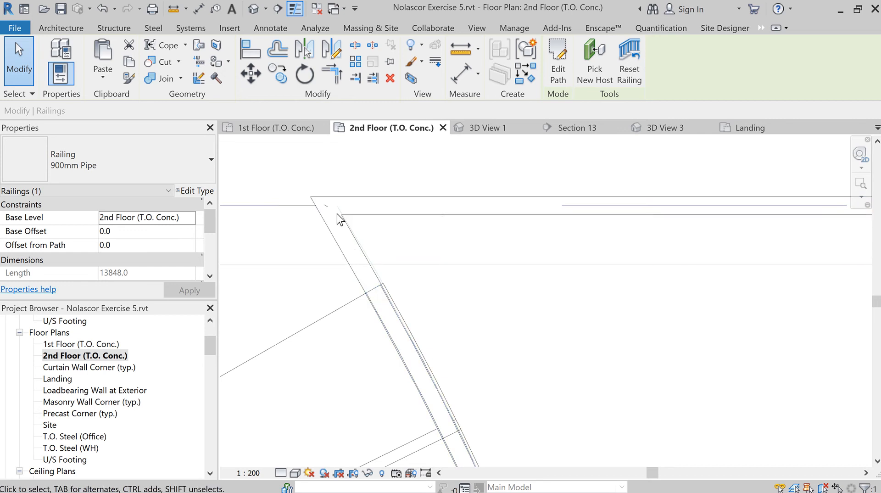
scroll(534, 271, "down", 2)
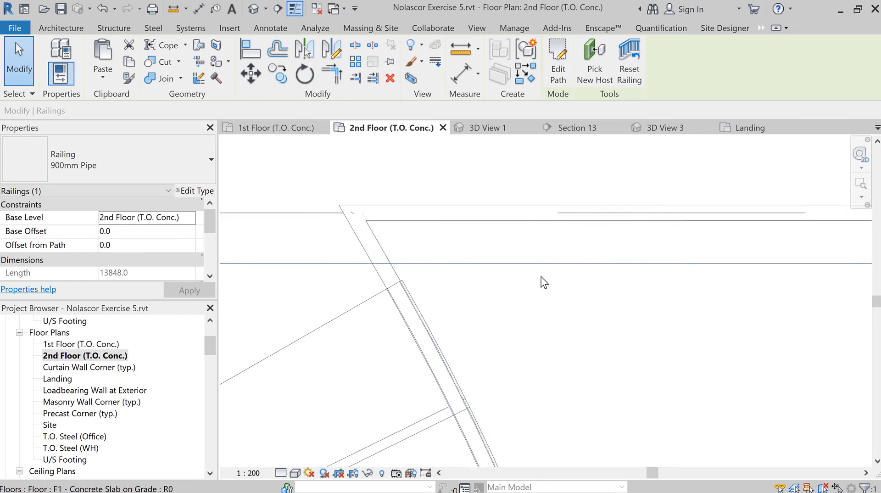
scroll(563, 298, "down", 3)
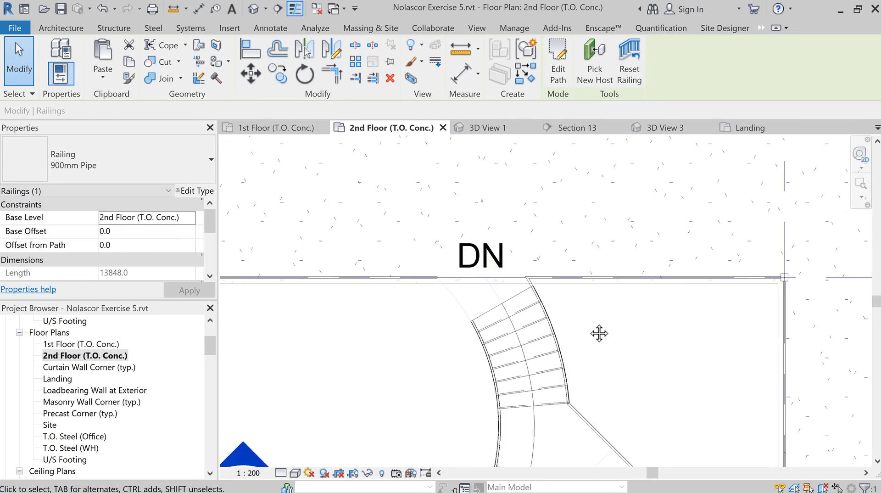
middle_click_drag(597, 332, 538, 212)
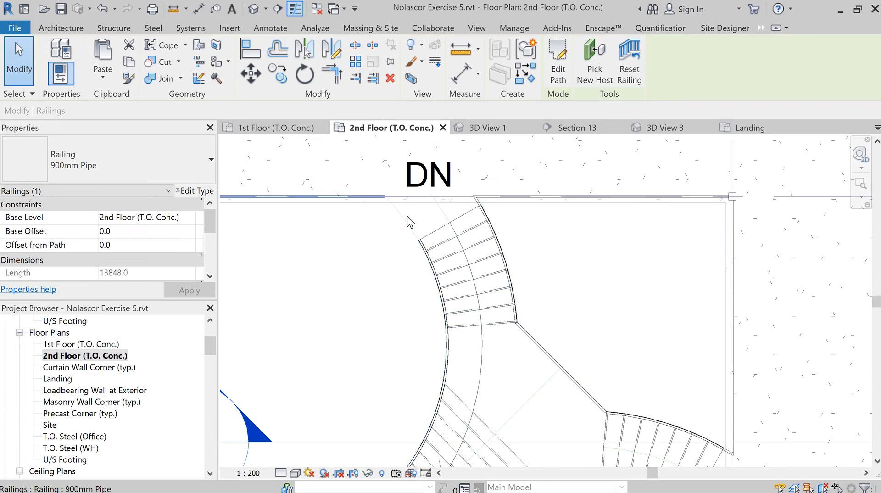
scroll(554, 291, "down", 2)
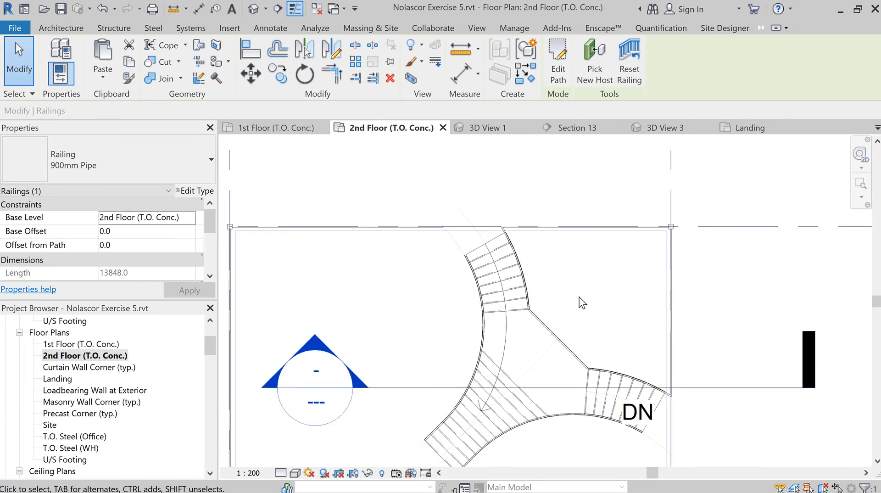
middle_click_drag(580, 301, 505, 202)
Offset a copy of the curved model line along the right stair's lower side by 20 mm toward the stair.
scroll(563, 337, "up", 5)
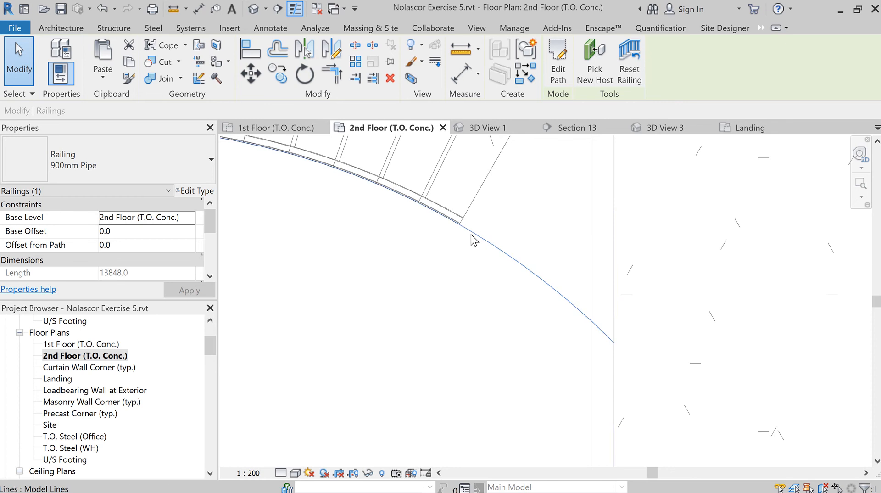
left_click(486, 243)
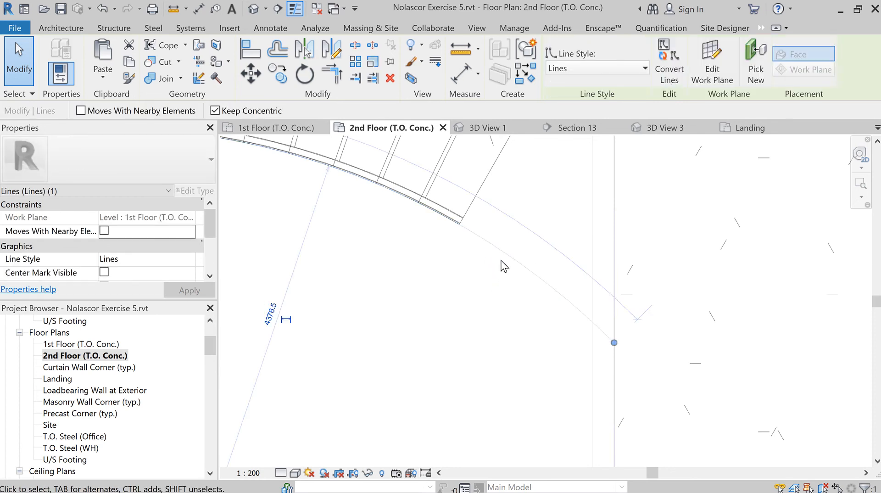
scroll(462, 225, "up", 2)
scroll(462, 225, "up", 2)
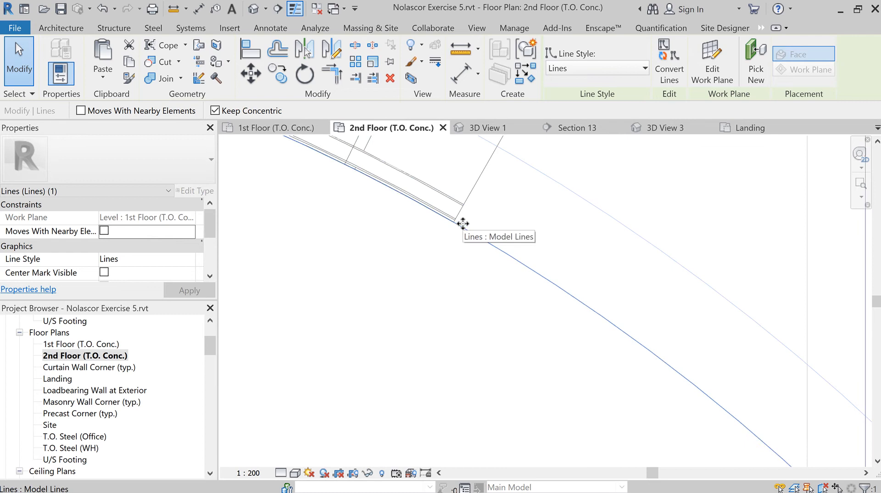
scroll(461, 225, "up", 2)
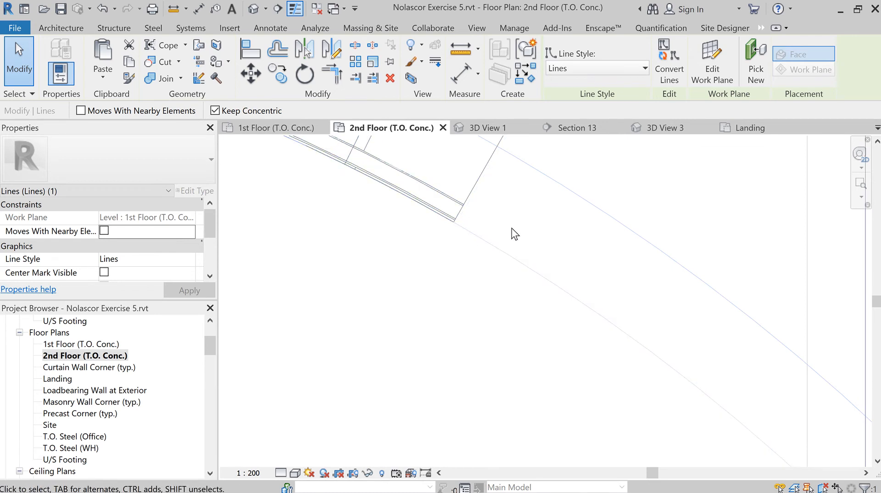
left_click(272, 52)
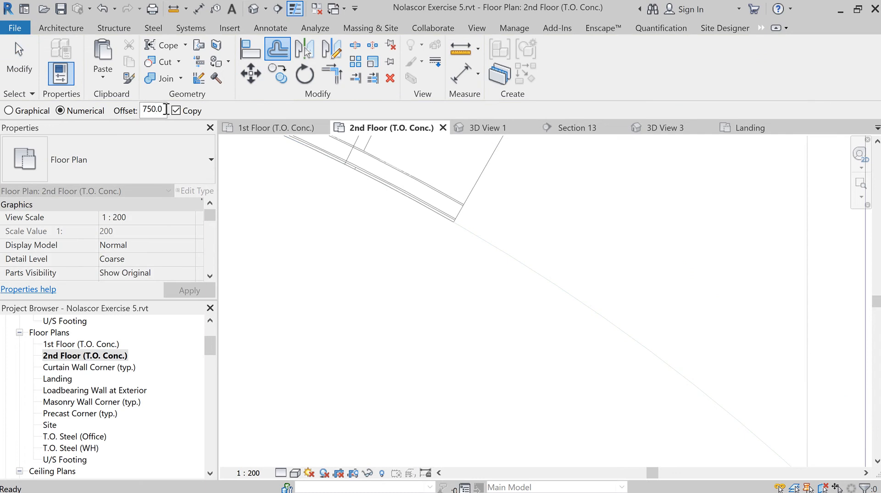
double_click(164, 109)
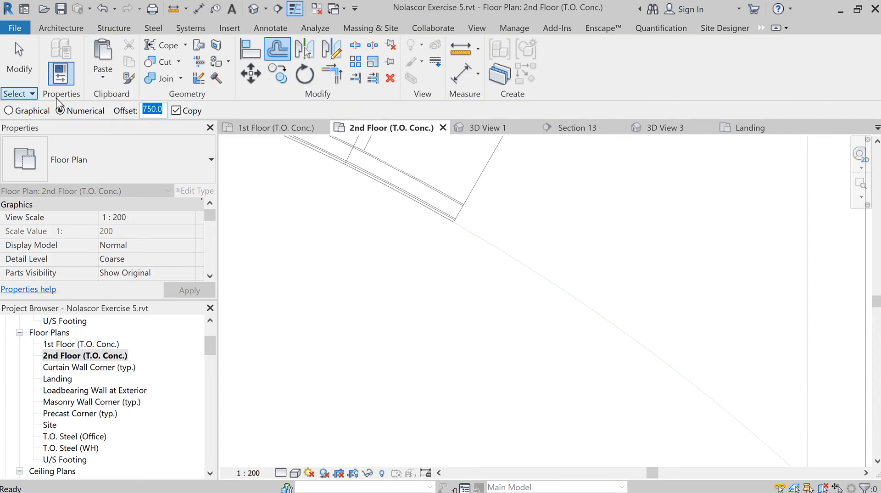
type("2")
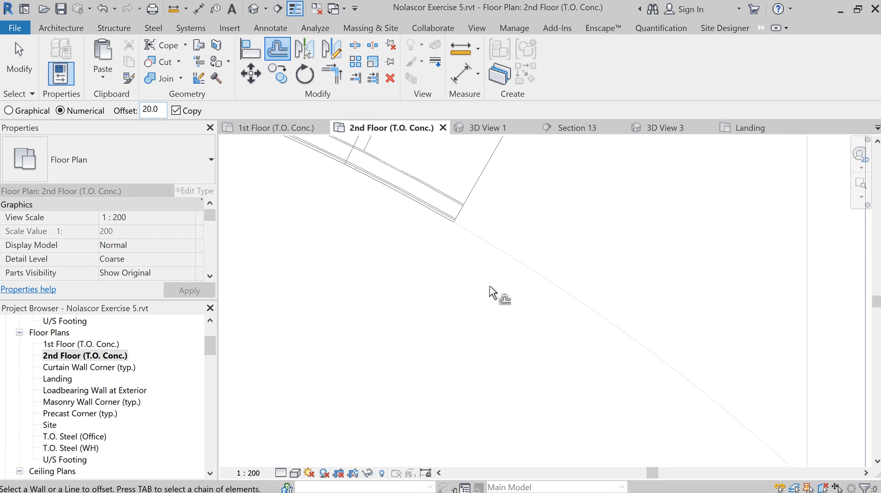
middle_click_drag(494, 271, 491, 243)
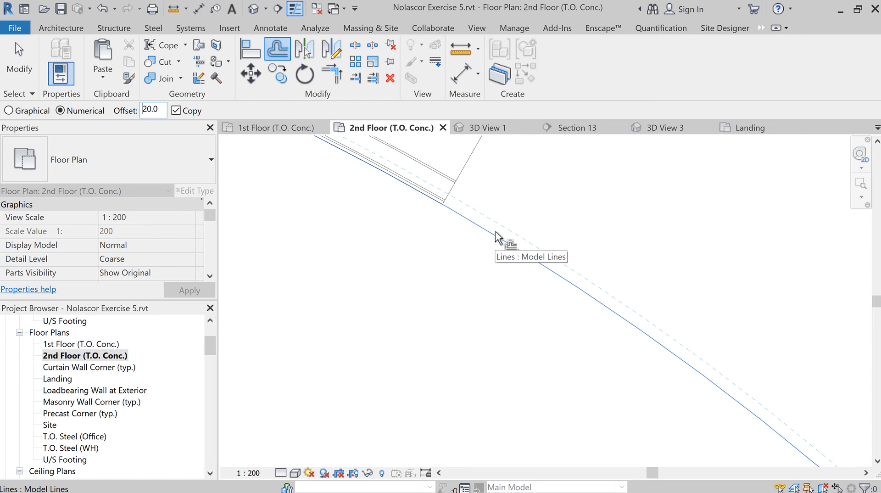
left_click(496, 237)
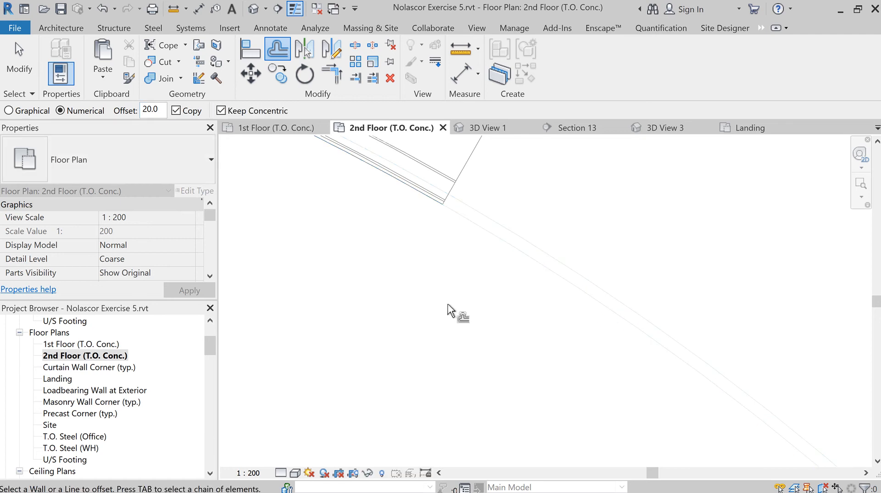
middle_click_drag(486, 311, 413, 240)
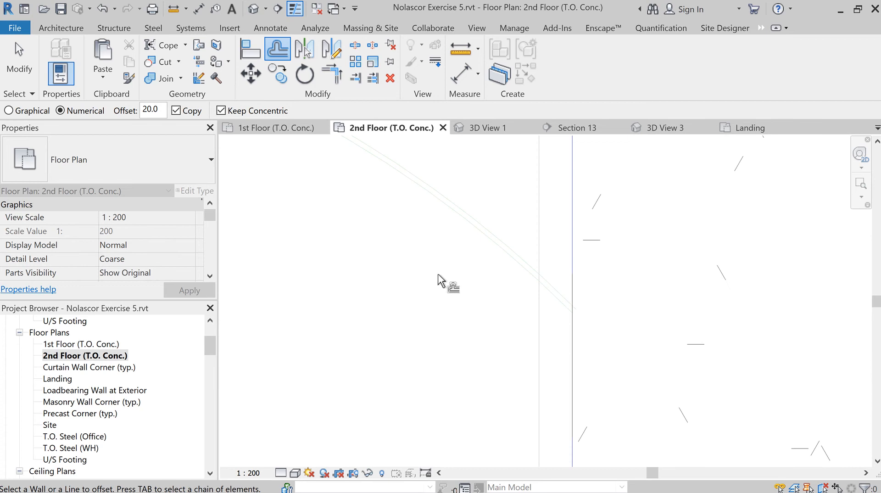
scroll(458, 298, "down", 2)
middle_click_drag(589, 285, 599, 266)
scroll(591, 267, "down", 2)
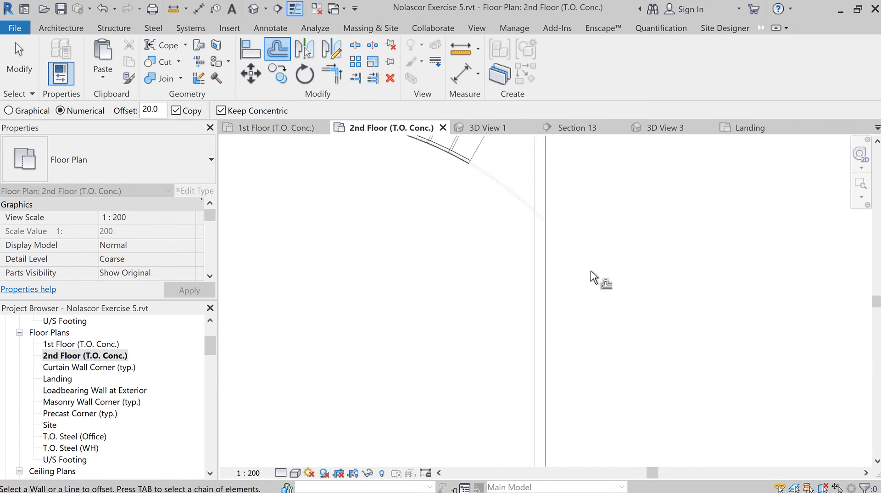
key("Escape")
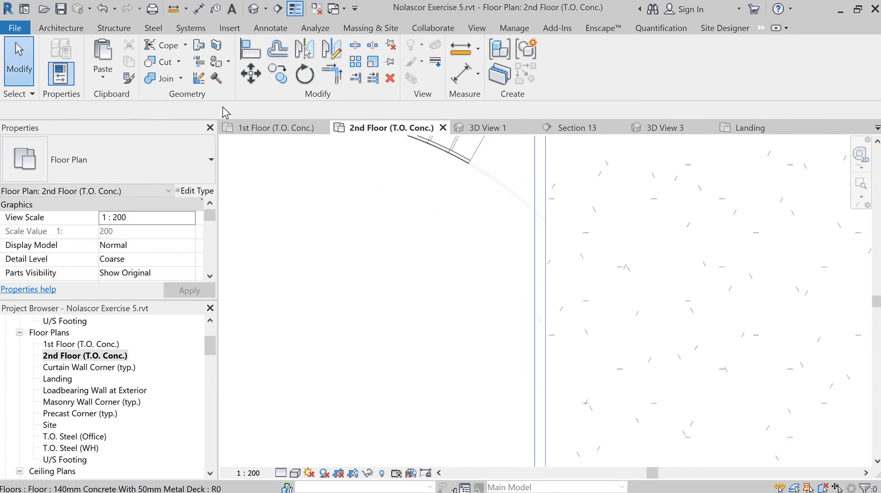
Start a 900mm Pipe railing path with a line about 5208 mm long on grid 3, from the lower-right column's upper face to the offset arc.
left_click(61, 28)
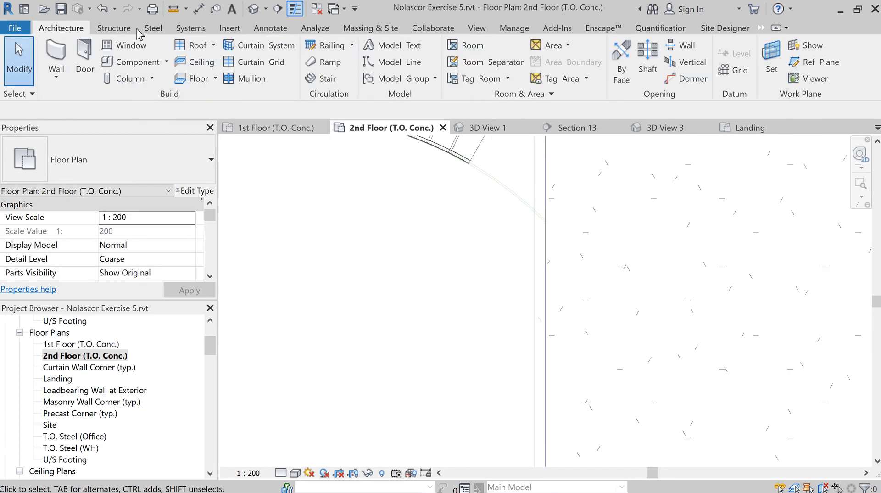
left_click(330, 47)
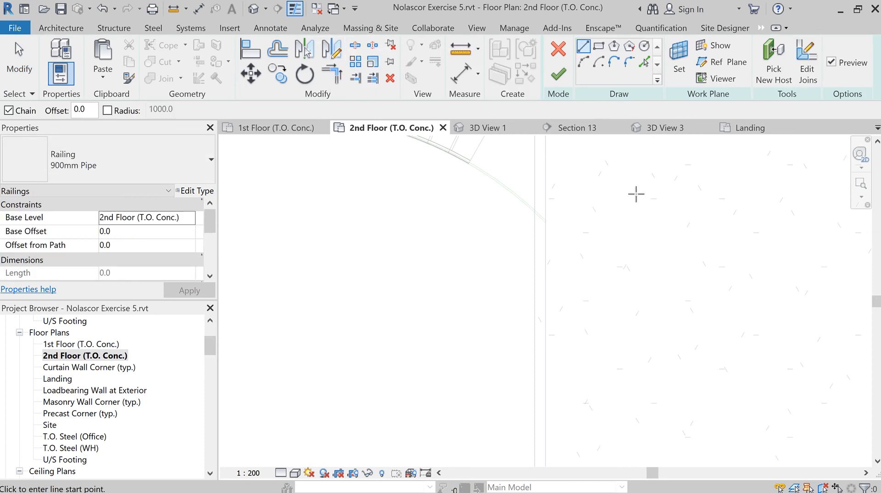
scroll(606, 271, "down", 2)
middle_click_drag(596, 297, 592, 161)
scroll(575, 363, "up", 1)
scroll(574, 364, "up", 1)
scroll(560, 380, "up", 1)
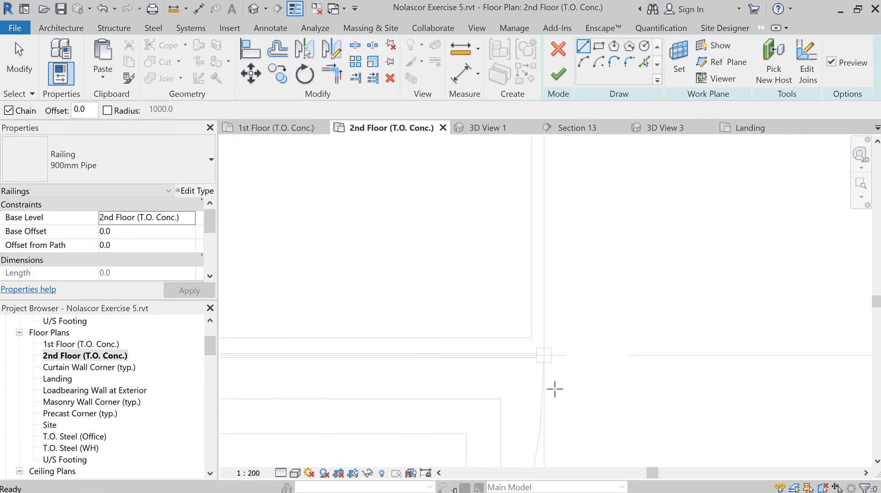
scroll(550, 353, "up", 1)
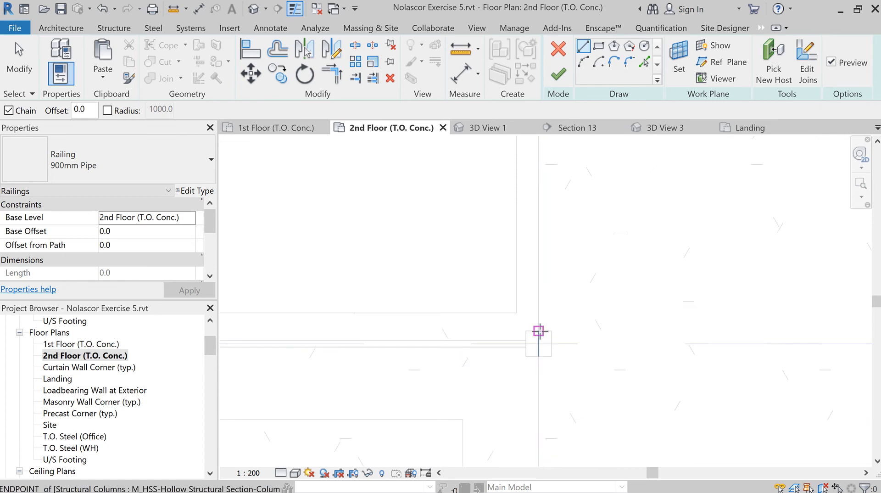
left_click(539, 331)
scroll(542, 270, "down", 4)
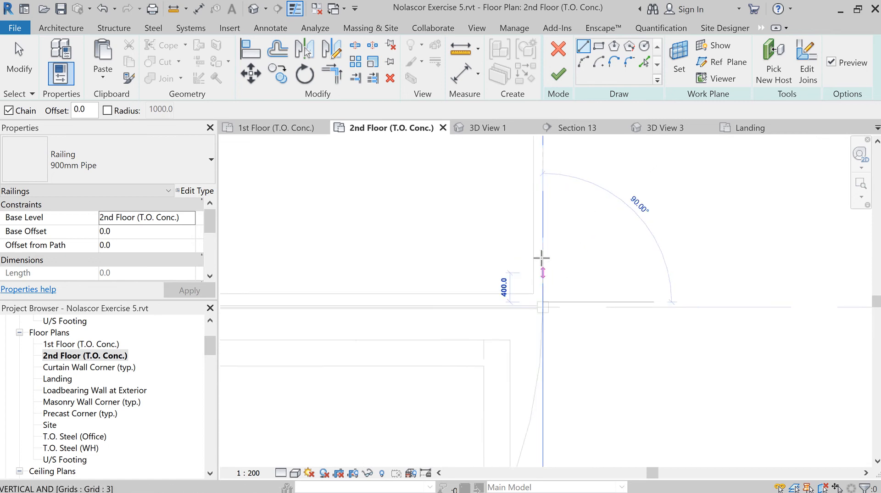
scroll(550, 353, "down", 2)
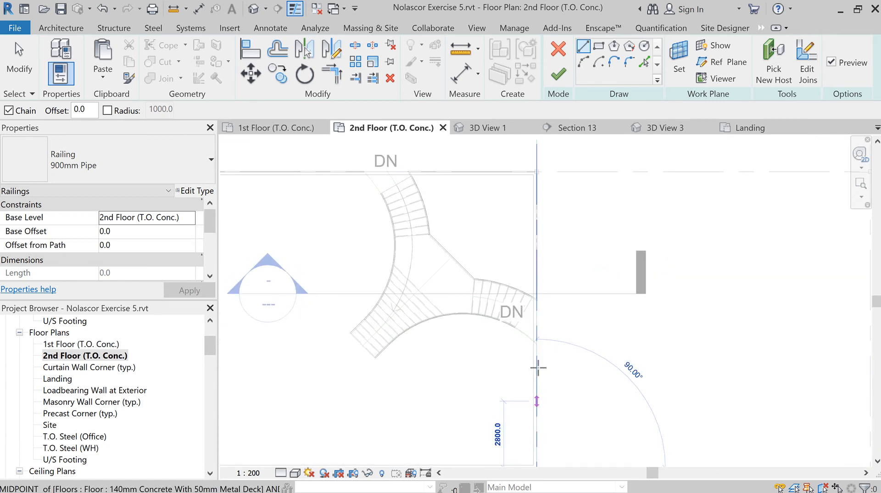
scroll(537, 352, "up", 1)
scroll(537, 348, "up", 5)
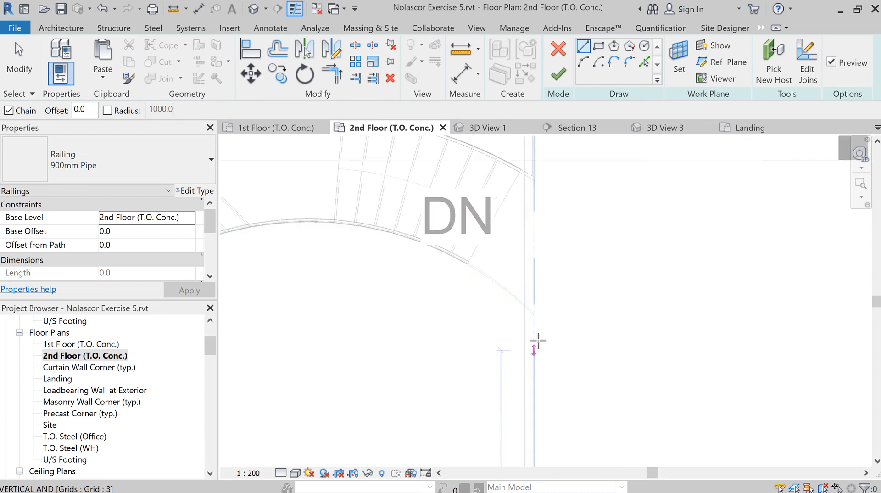
scroll(533, 277, "up", 1)
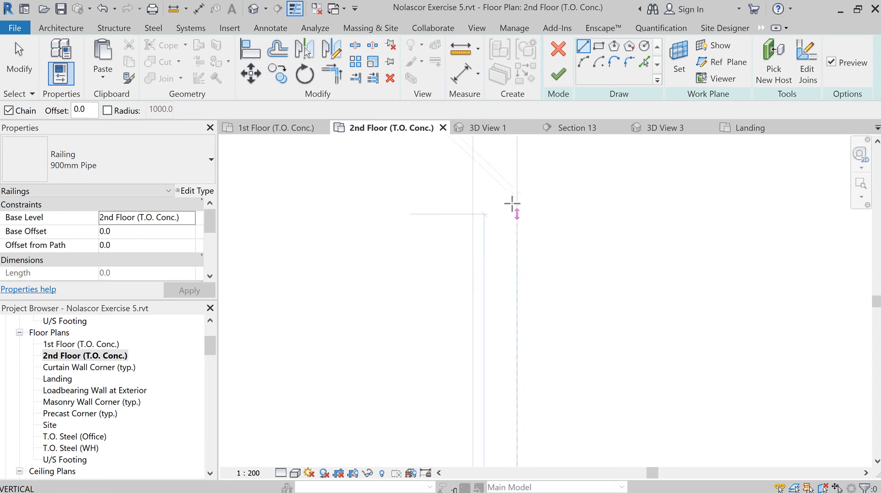
left_click(517, 191)
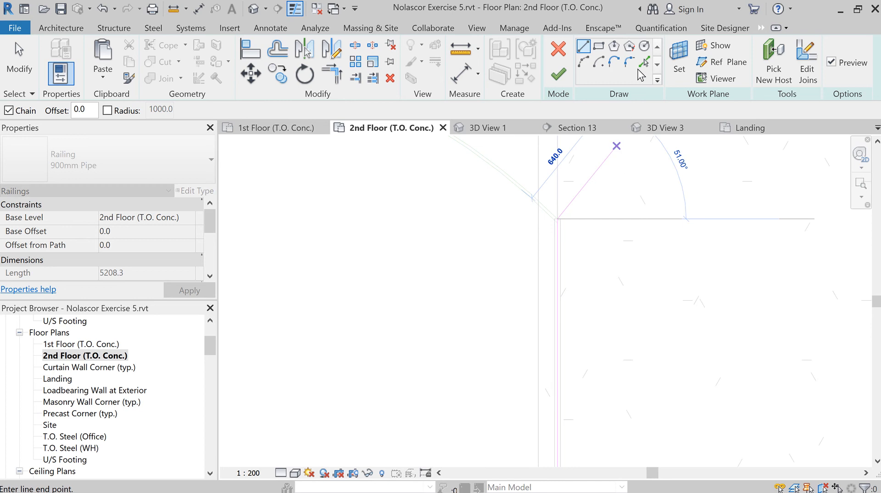
Add the offset arc beside the right stair to the railing path with Pick Lines.
left_click(644, 61)
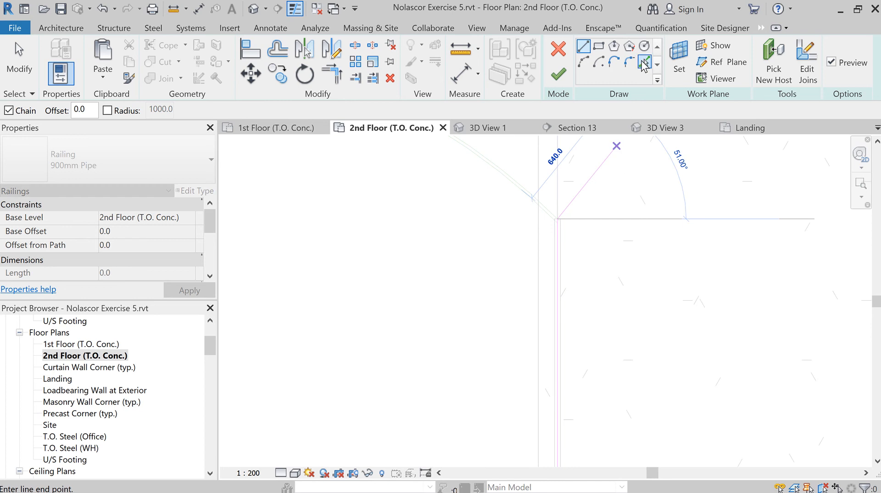
left_click(513, 179)
scroll(606, 255, "down", 3)
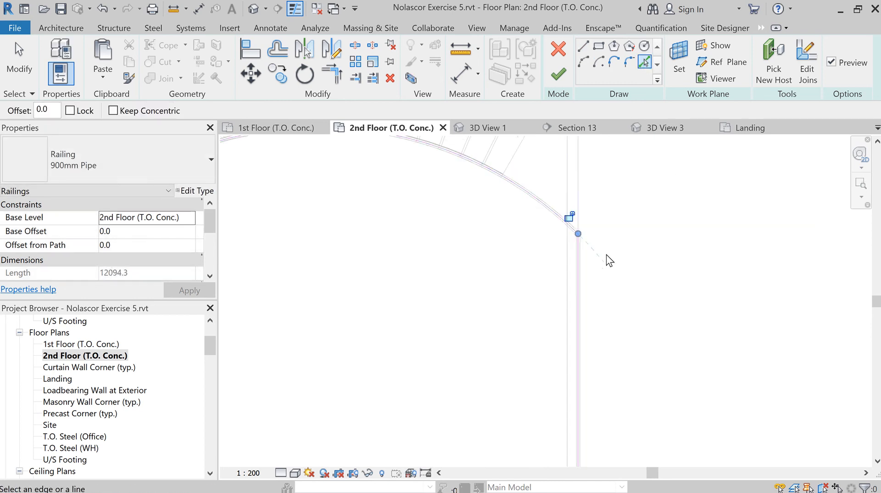
Shorten the railing path's arc beside the right stair so its free end sits near the stair's top riser.
scroll(491, 231, "up", 2)
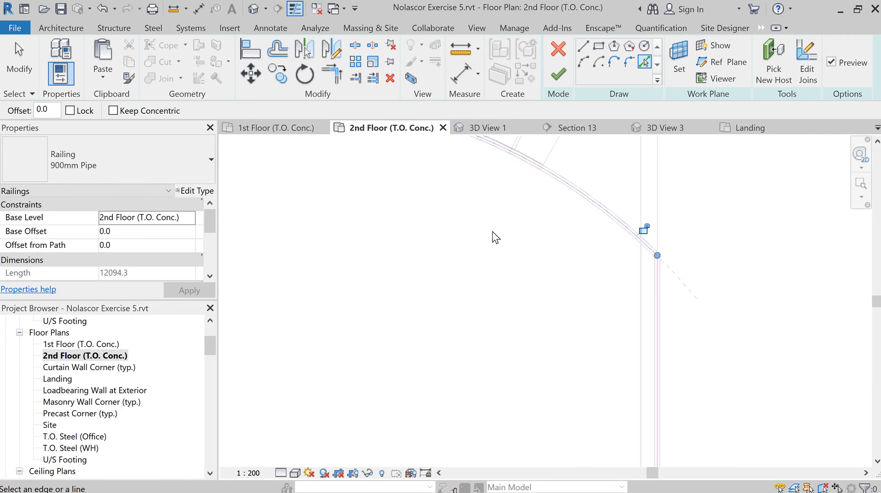
scroll(491, 231, "down", 4)
middle_click_drag(527, 264, 618, 252)
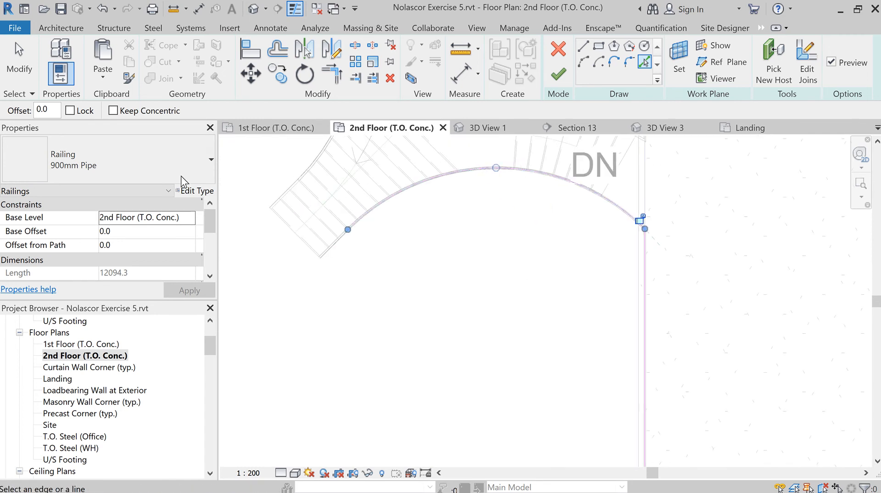
left_click(31, 67)
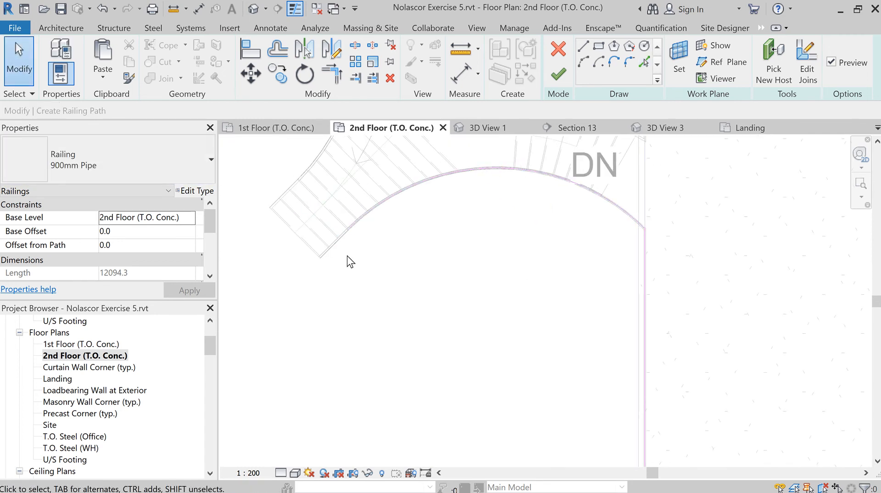
left_click(458, 175)
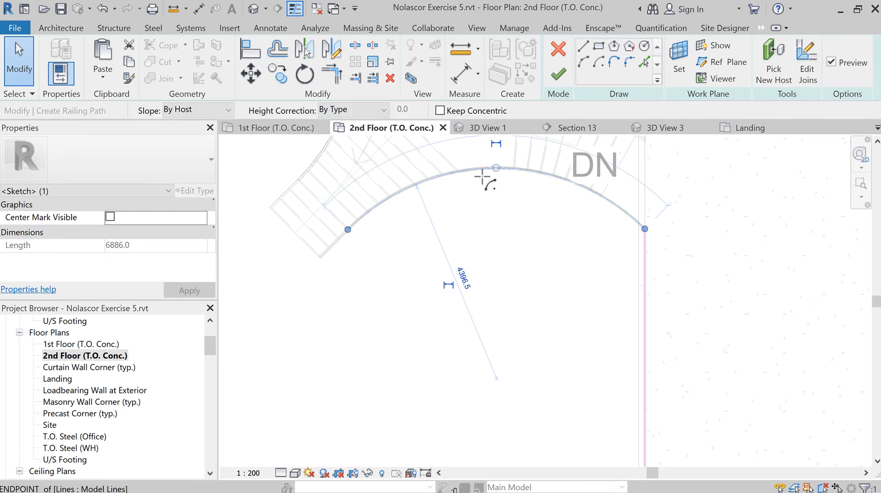
left_click_drag(534, 178, 603, 195)
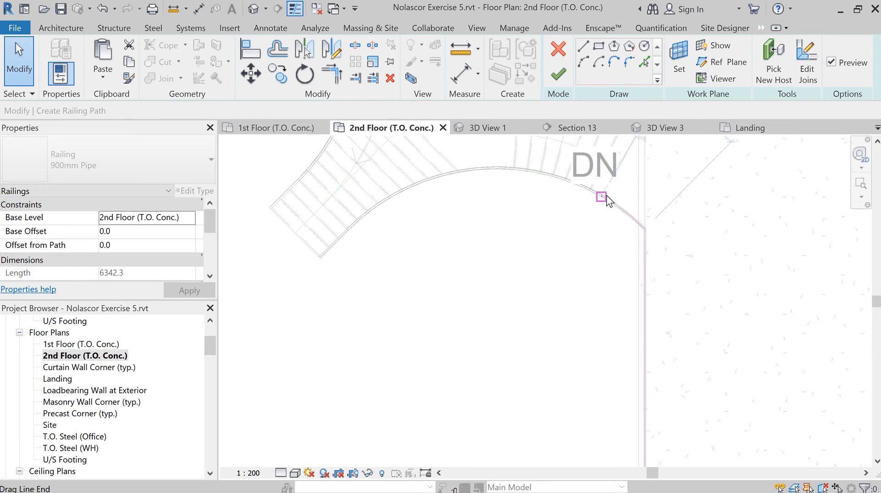
Snap the arc's free end to the upper end of the right stair's railing and finish the railing path.
scroll(602, 194, "up", 3)
scroll(603, 219, "up", 3)
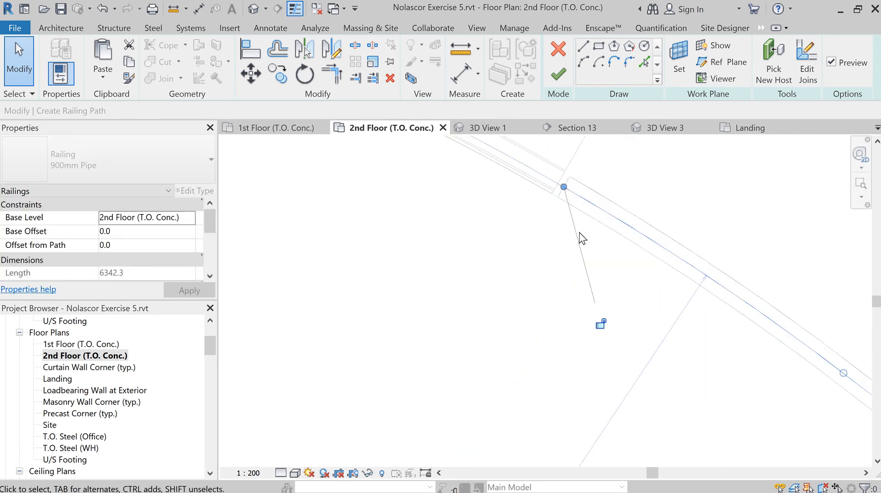
left_click(565, 191)
left_click_drag(564, 190, 560, 187)
left_click(584, 222)
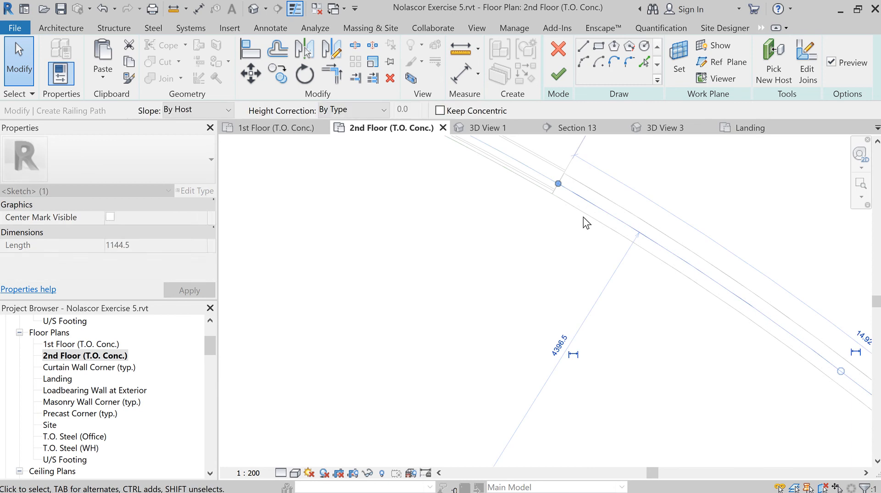
scroll(560, 275, "down", 3)
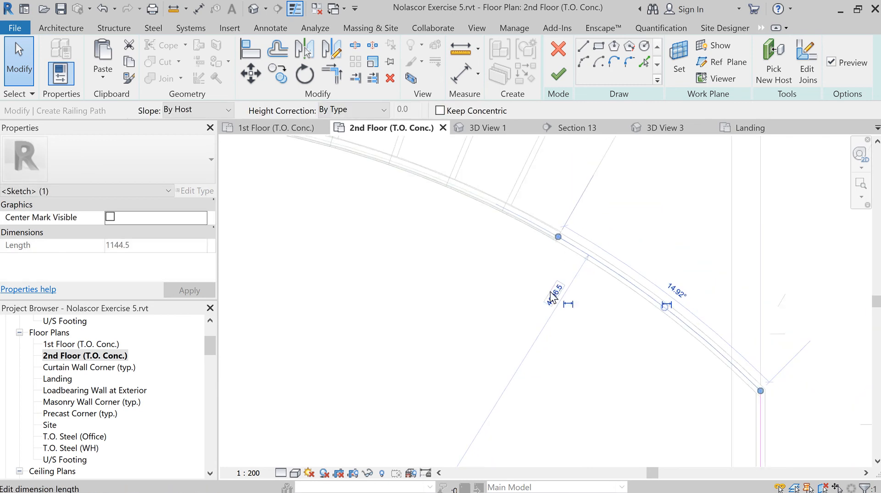
left_click(558, 73)
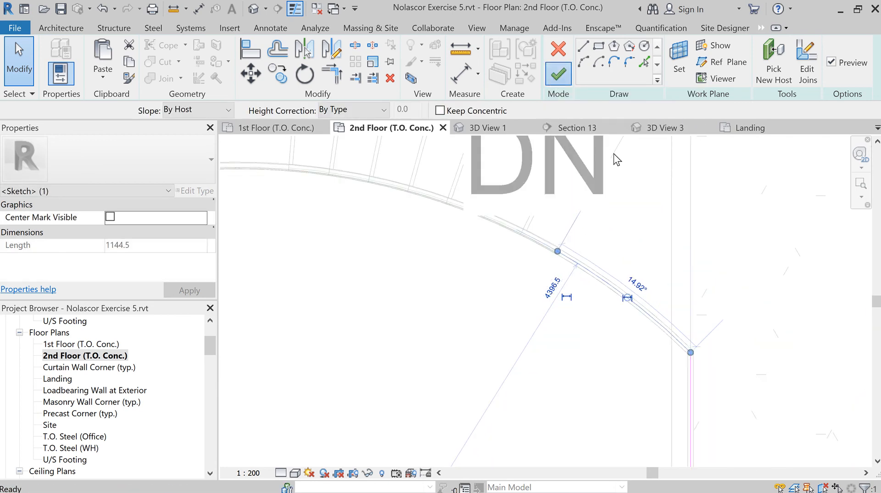
Offset a copy of the curved model line along the upper stair's left side by 20 mm toward the stair.
scroll(635, 259, "down", 4)
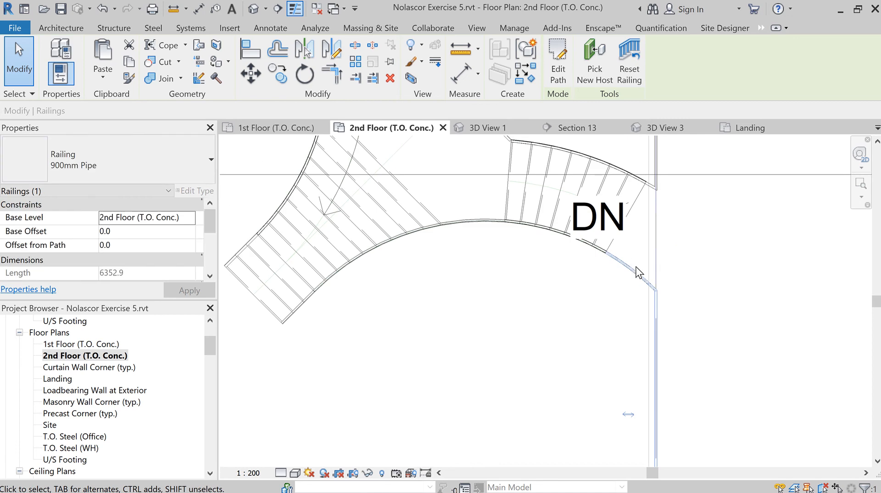
middle_click_drag(671, 249, 672, 401)
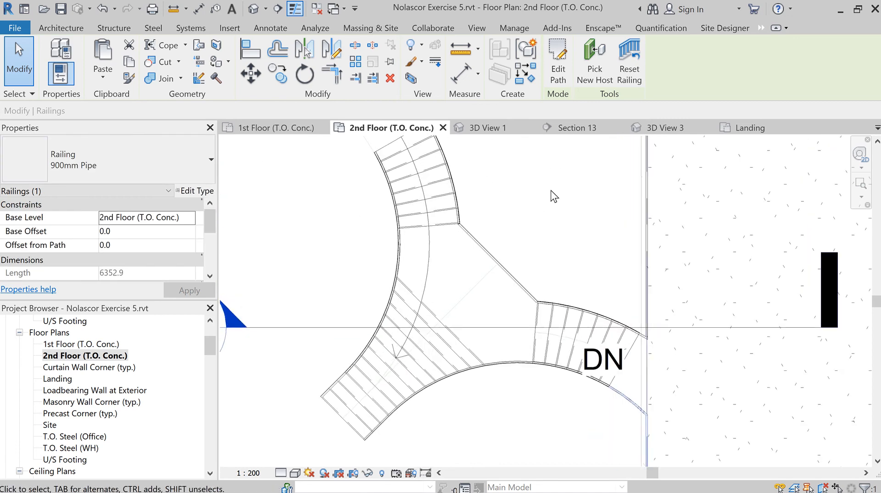
middle_click_drag(550, 190, 611, 392)
scroll(442, 350, "up", 5)
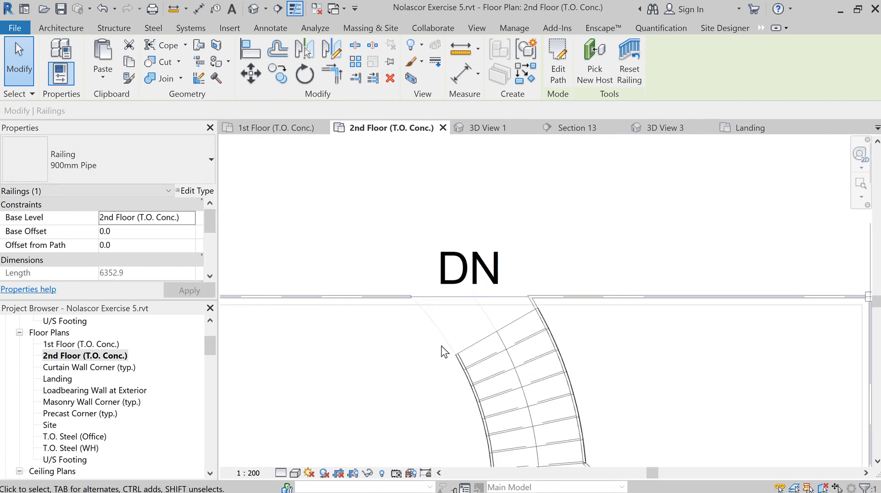
scroll(473, 373, "up", 1)
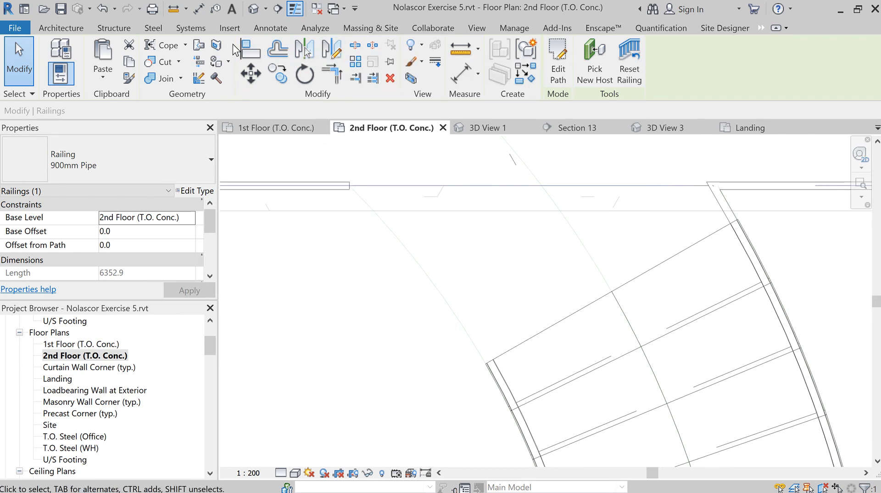
left_click(281, 46)
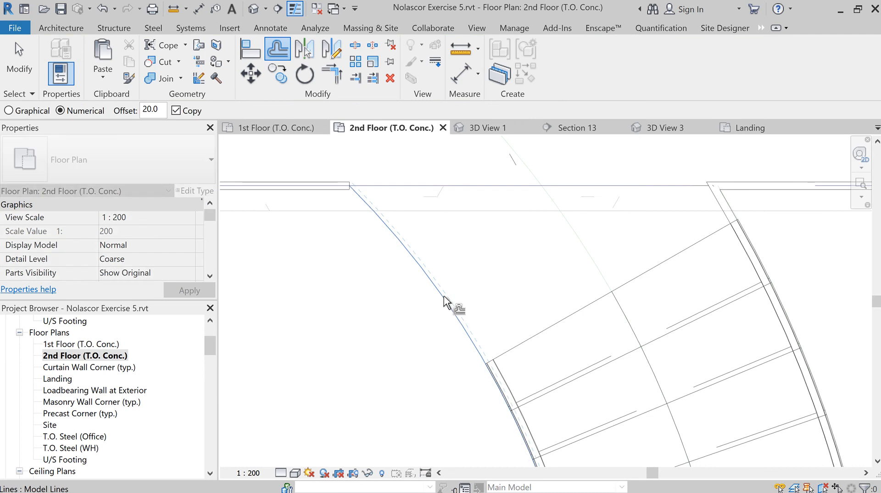
left_click(445, 302)
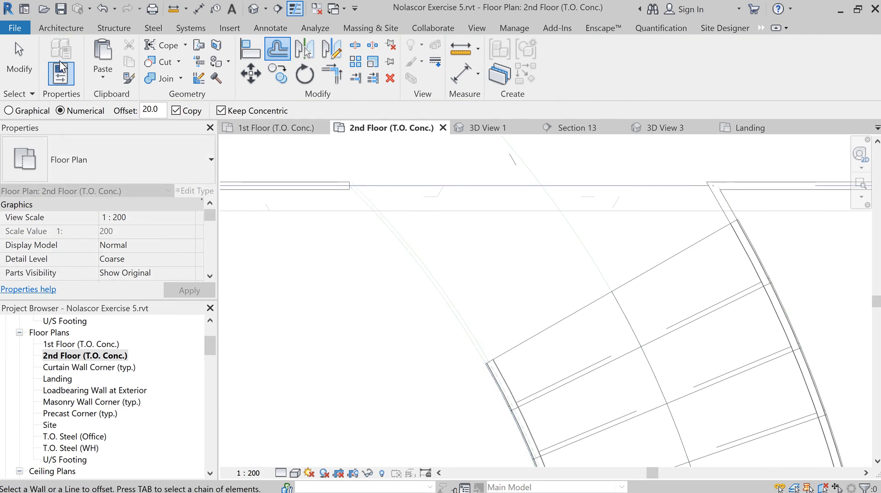
left_click(20, 54)
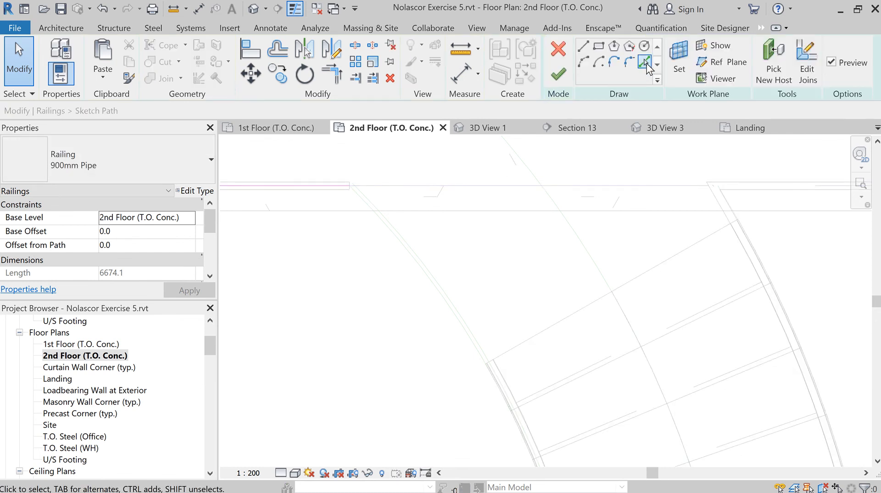
Add the offset arc beside the upper stair to the path of the upper-edge railing with Pick Lines.
left_click(645, 64)
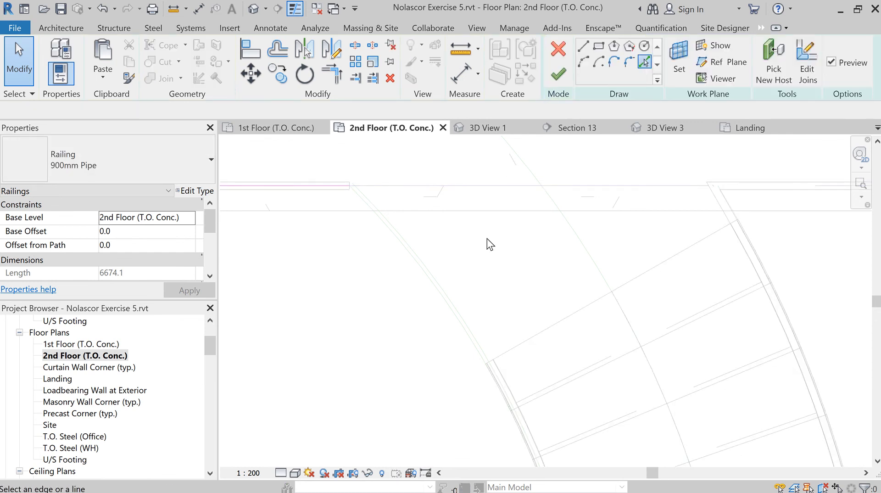
left_click(431, 269)
scroll(516, 335, "down", 3)
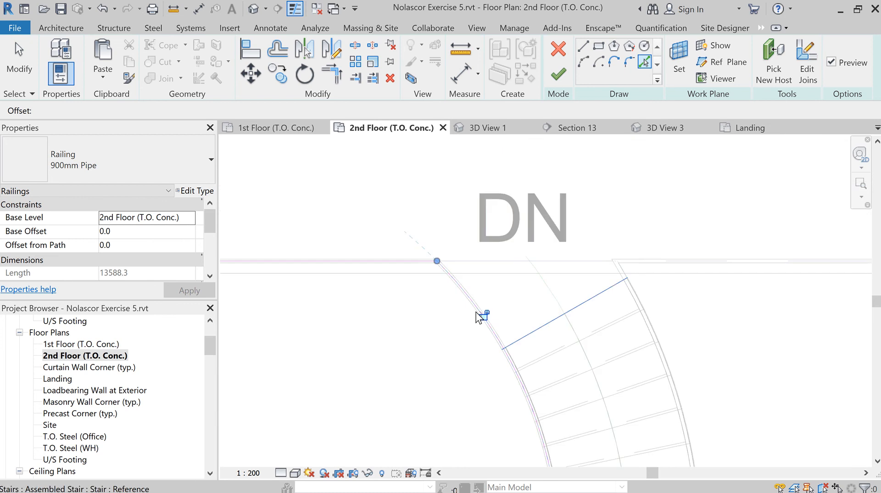
left_click(19, 59)
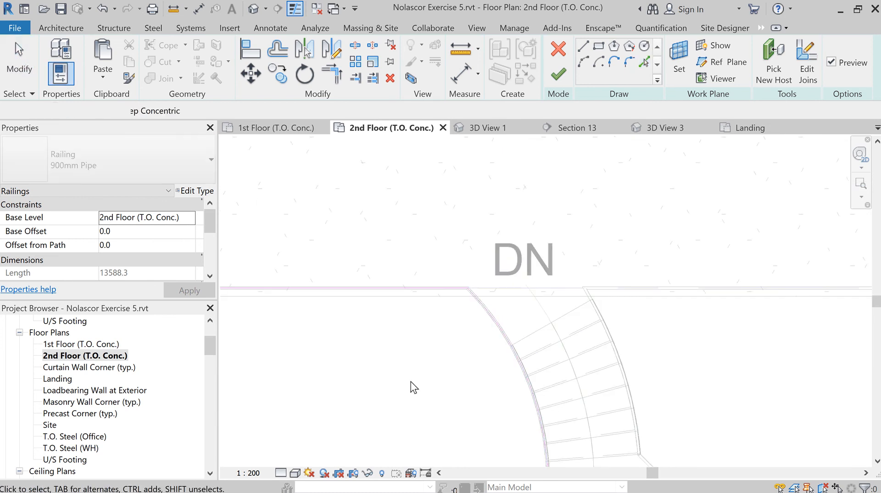
Shorten the picked arc from its lower end up to near the upper stair's top riser.
scroll(415, 390, "down", 3)
middle_click_drag(436, 344, 434, 198)
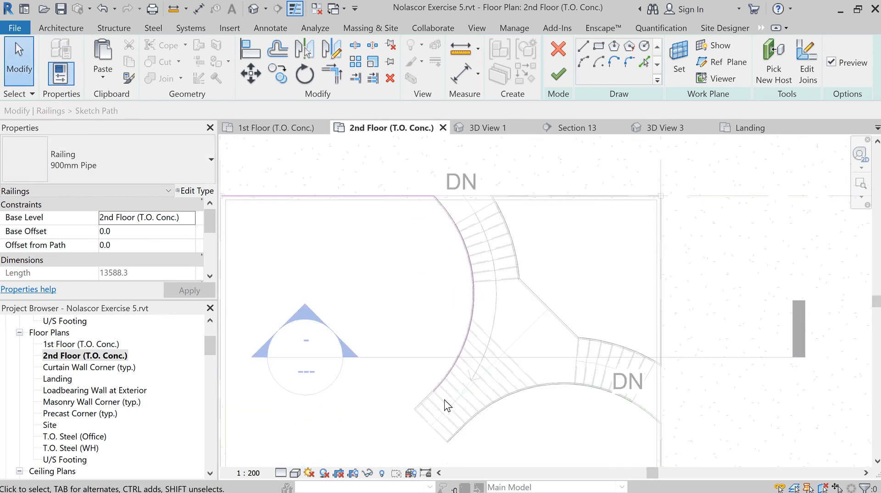
scroll(444, 399, "up", 1)
left_click(480, 273)
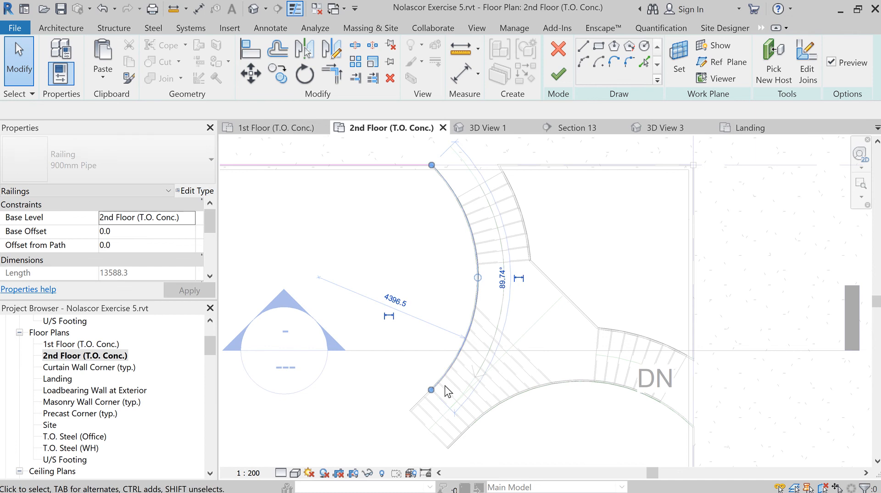
mouse_move(431, 390)
left_mouse_down()
mouse_move(462, 332)
mouse_move(481, 264)
mouse_move(456, 198)
left_mouse_up()
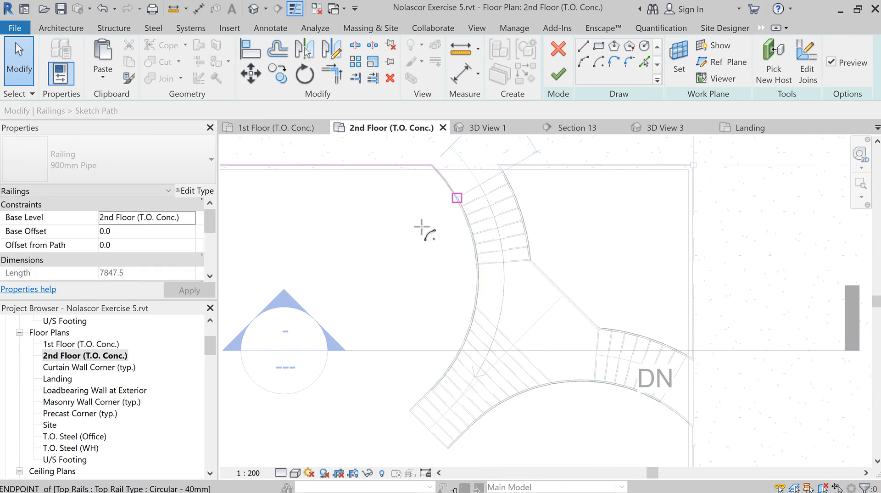
left_click_drag(422, 228, 422, 228)
Snap the shortened arc's end to the upper end of the upper stair's left railing and finish the path edit.
scroll(477, 348, "up", 5)
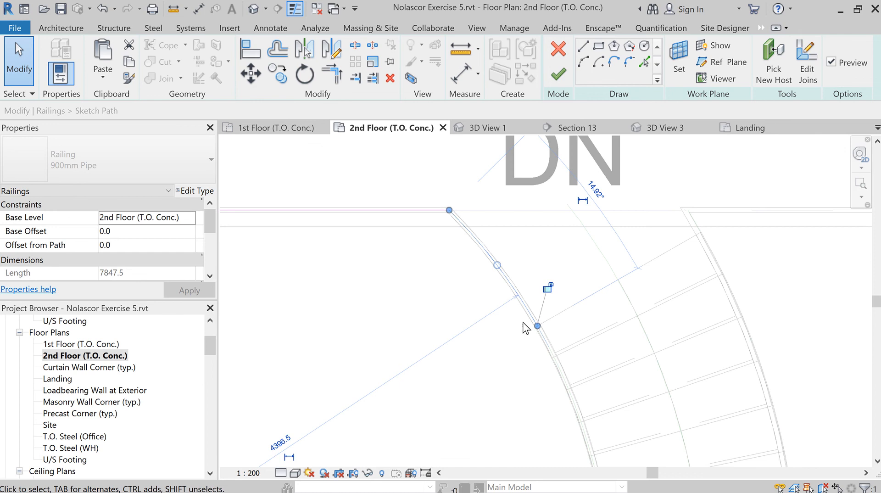
scroll(525, 328, "up", 5)
left_click(579, 354)
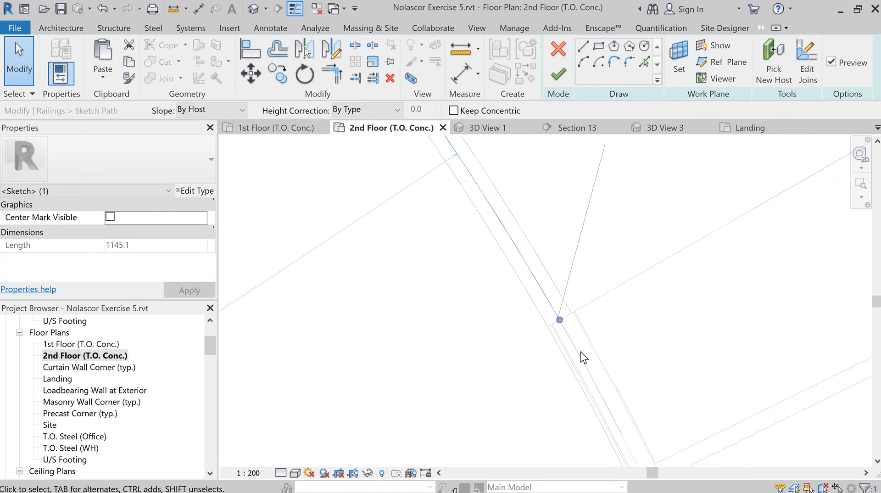
mouse_move(559, 320)
left_mouse_down()
mouse_move(557, 308)
mouse_move(561, 322)
left_mouse_up()
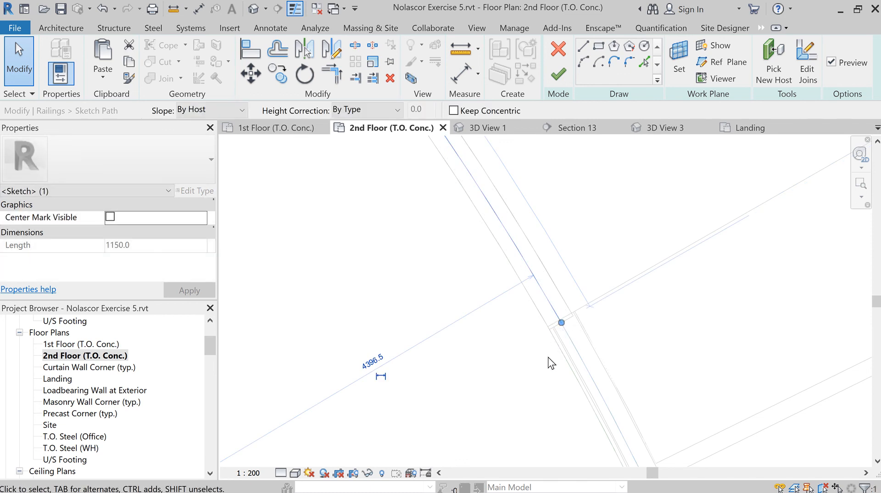
scroll(546, 358, "down", 2)
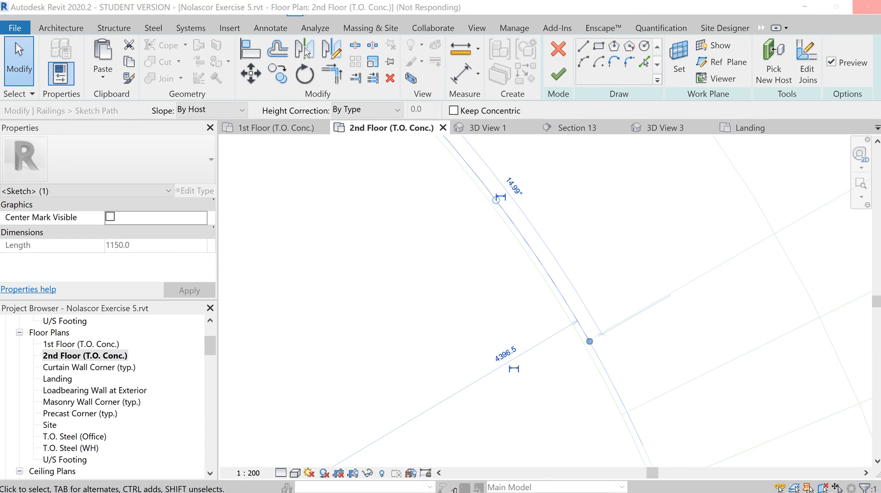
left_click(558, 74)
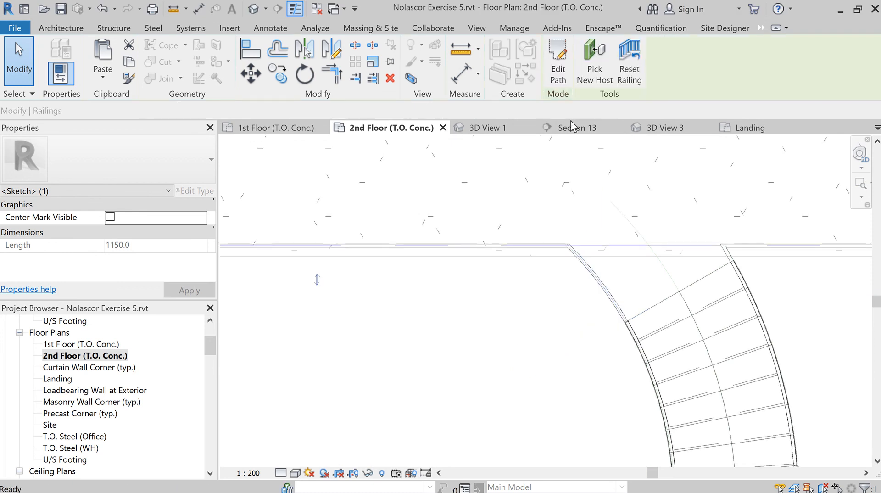
Examine in 3D View 3 how the extended floor railings meet the stair railings and the corner column.
left_click(668, 129)
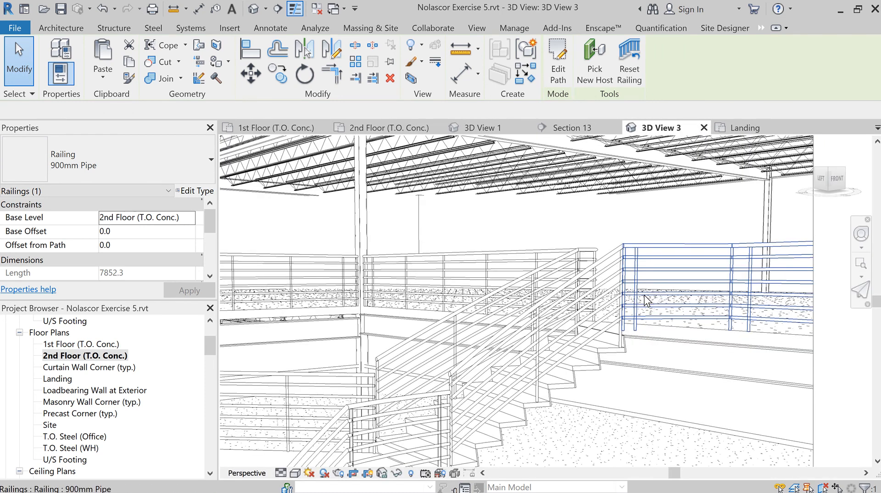
left_click(630, 266)
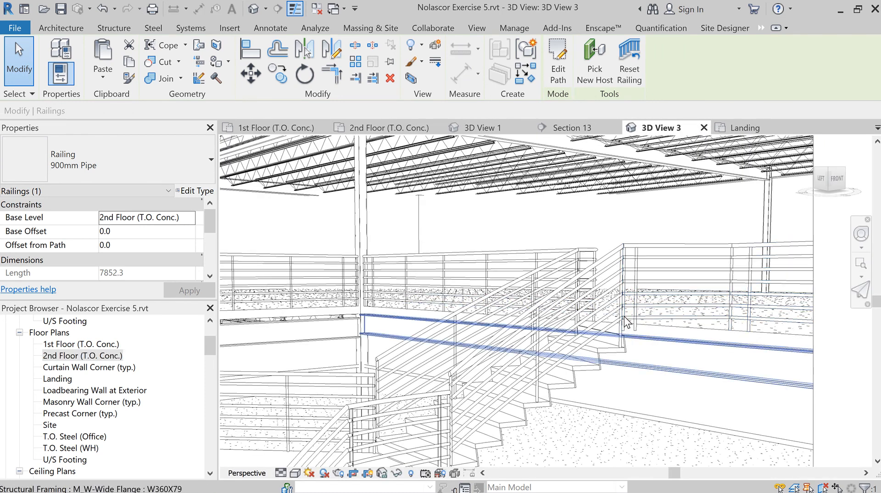
scroll(324, 294, "down", 1)
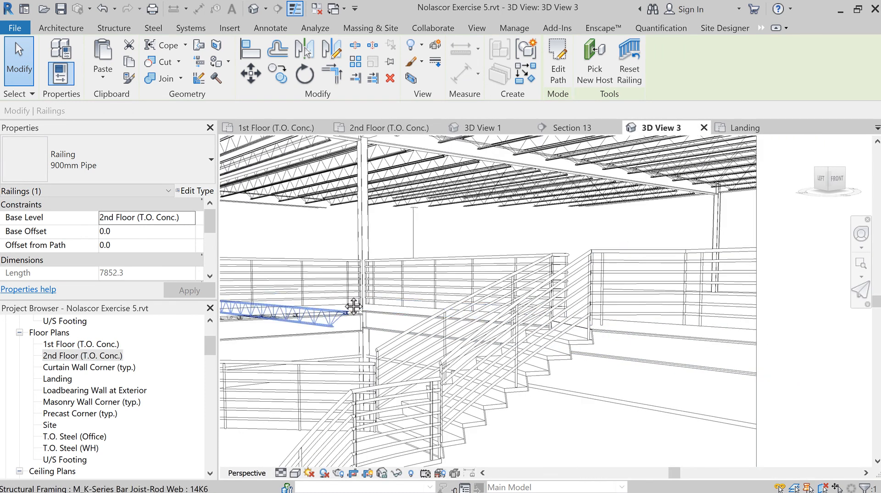
middle_click_drag(323, 294, 606, 311)
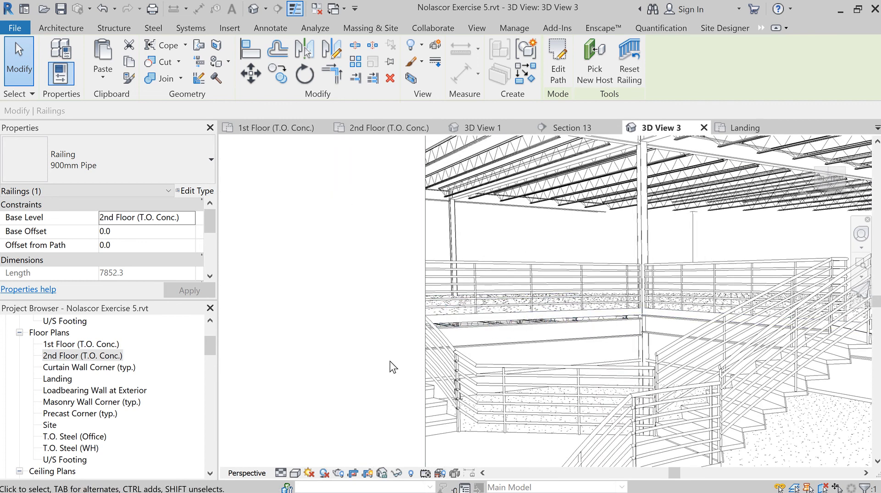
Turn off cropping in the perspective view and inspect the railings around both stair flights.
left_click(352, 474)
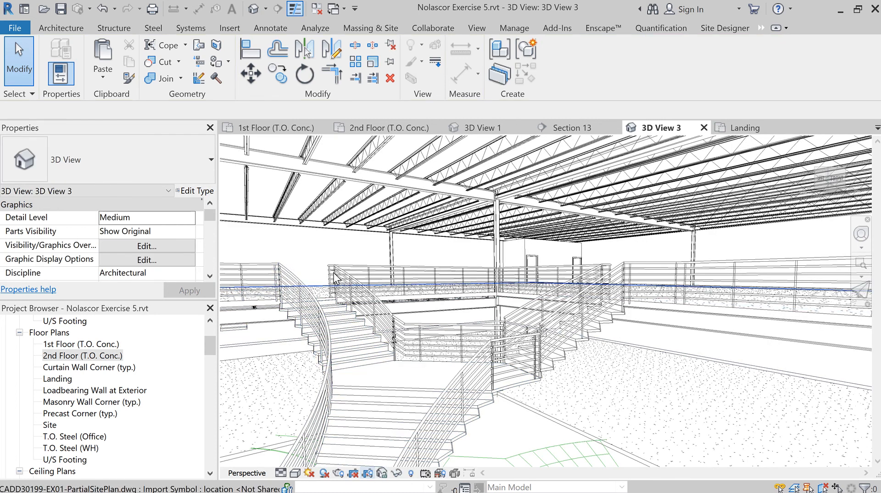
scroll(337, 283, "up", 3)
scroll(334, 282, "up", 2)
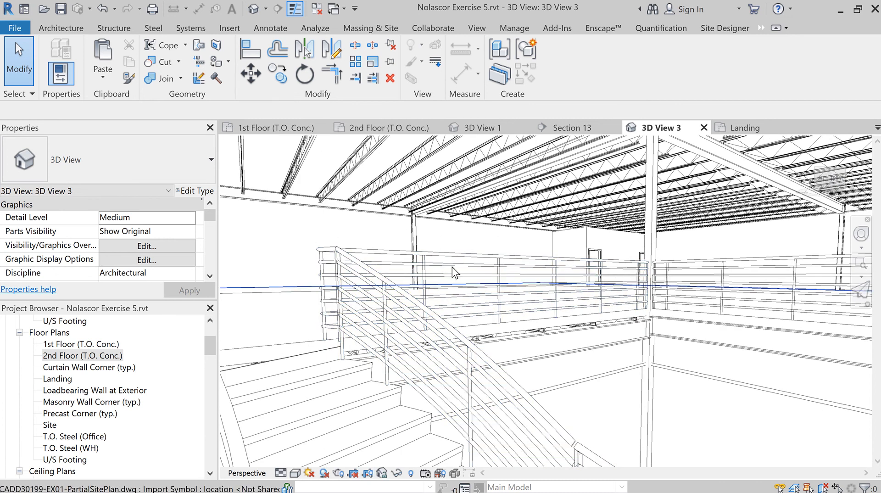
scroll(480, 281, "down", 2)
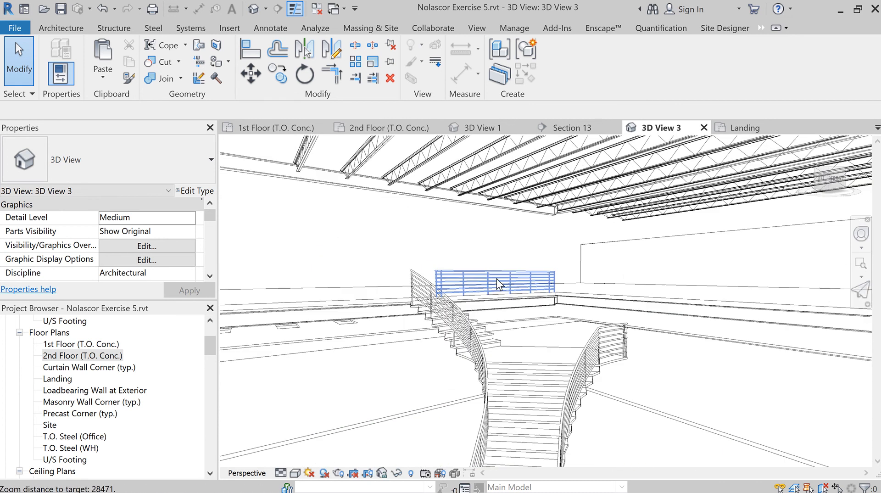